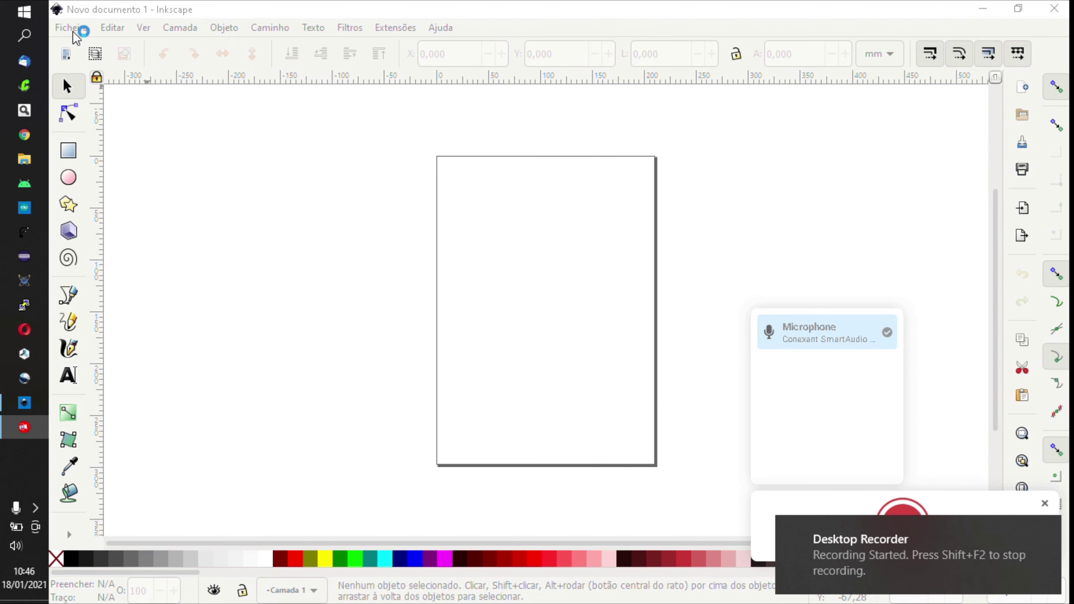
# Import diy 7 seg.png from the Desktop as an embedded image, using the file's resolution and automatic rendering
pyautogui.click(72, 29)
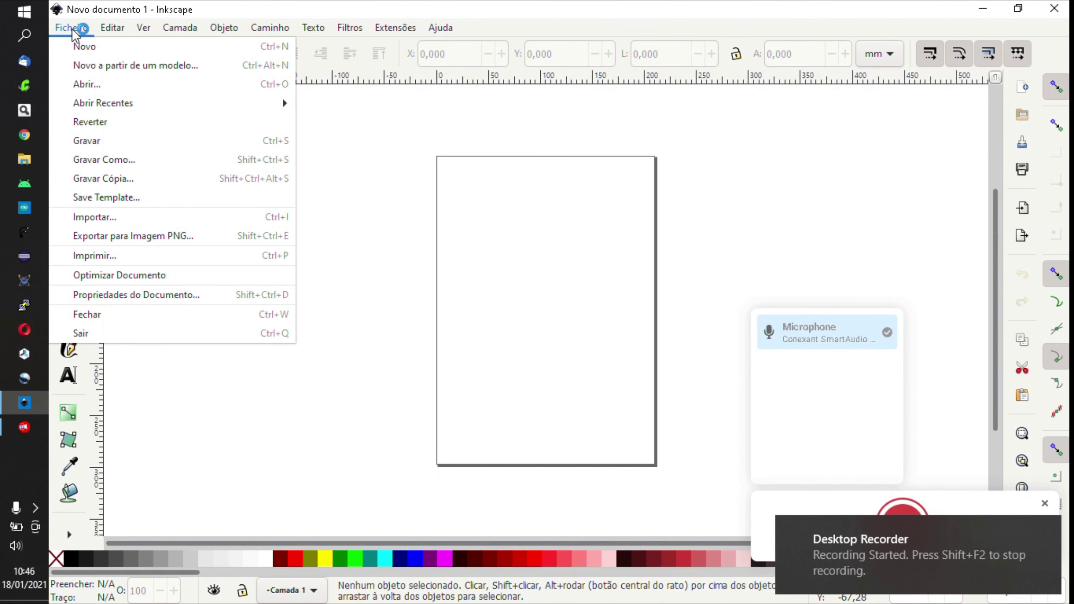
pyautogui.click(106, 218)
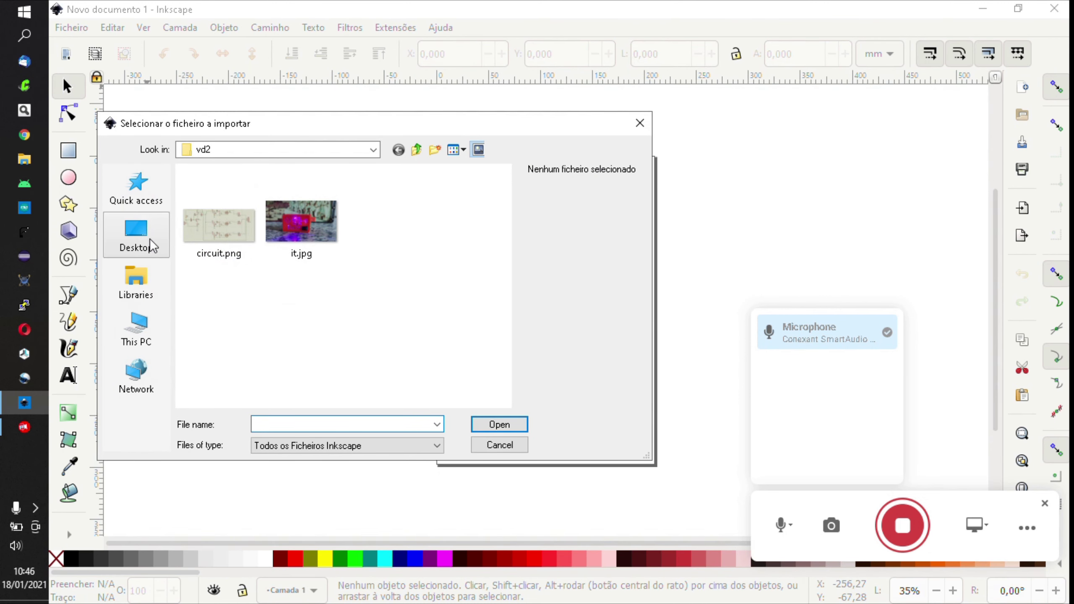
pyautogui.click(152, 245)
pyautogui.scroll(-2, 253, 291)
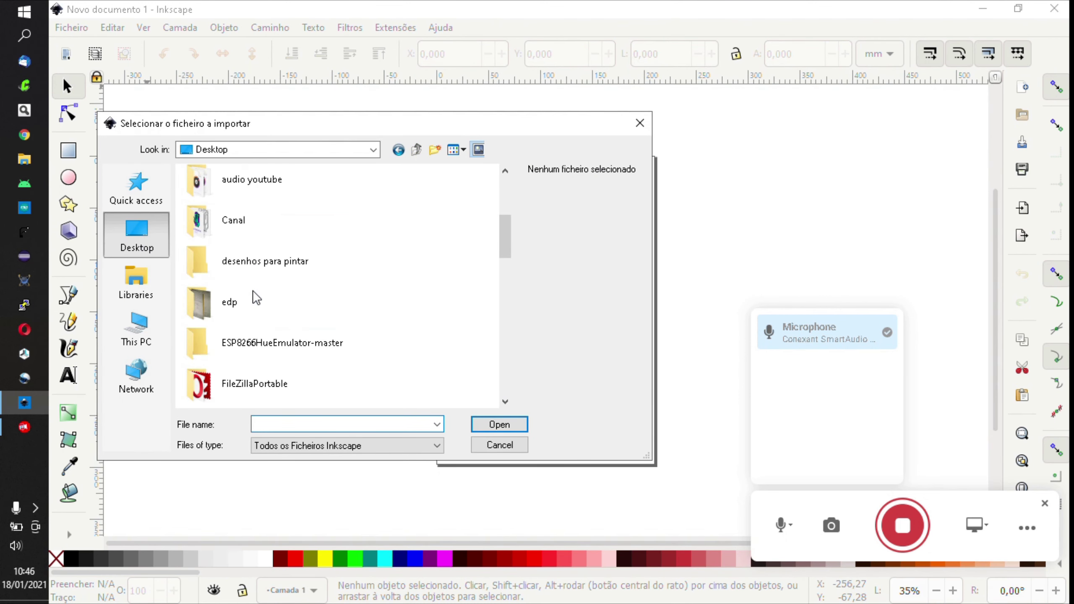
pyautogui.scroll(-10, 252, 291)
pyautogui.scroll(3, 250, 271)
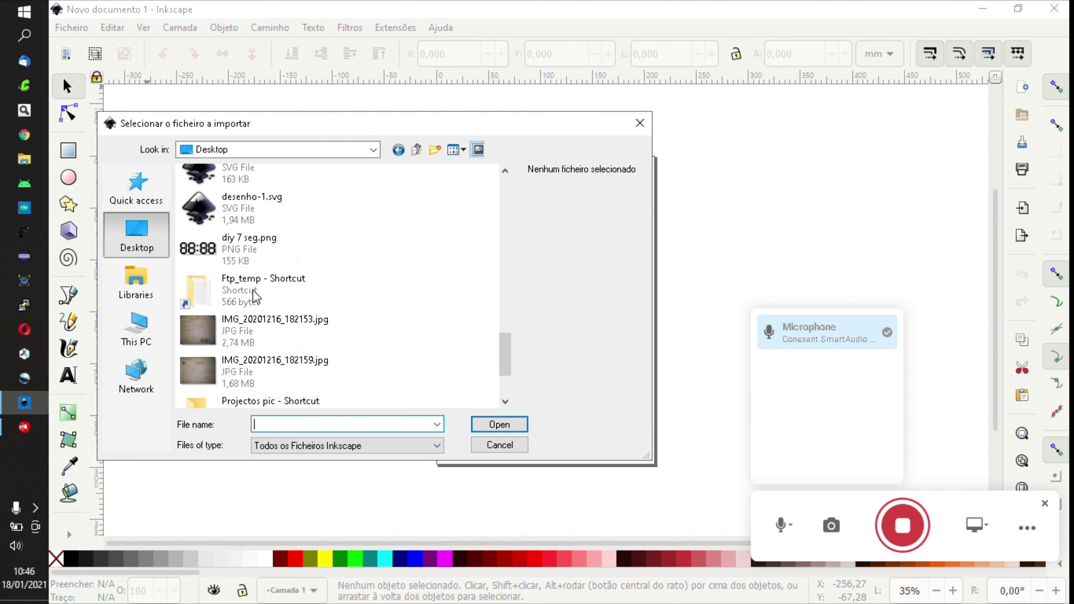
pyautogui.click(250, 267)
pyautogui.click(490, 425)
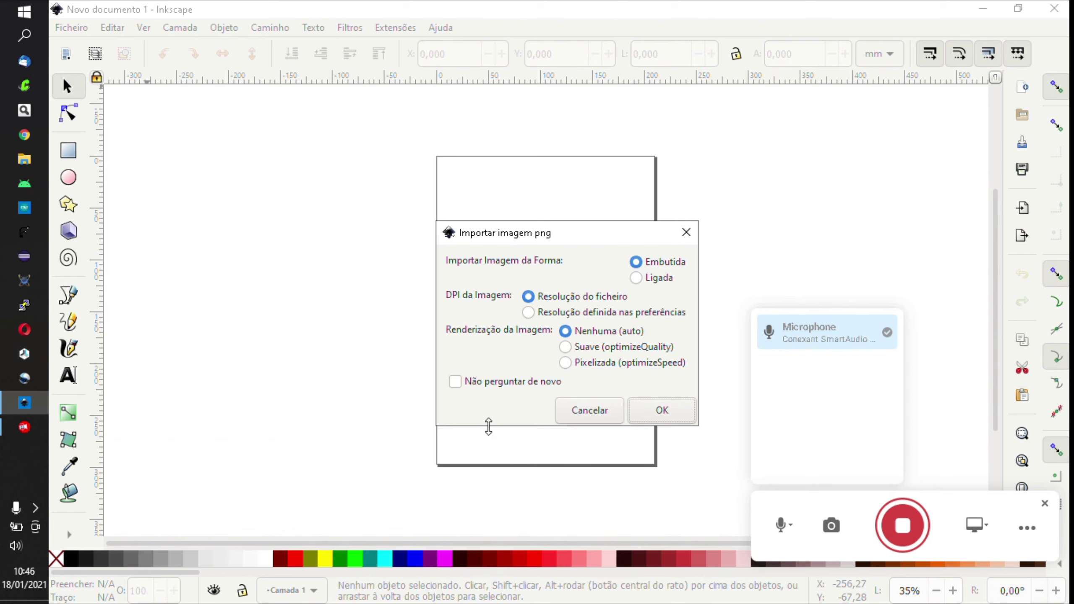
pyautogui.click(647, 410)
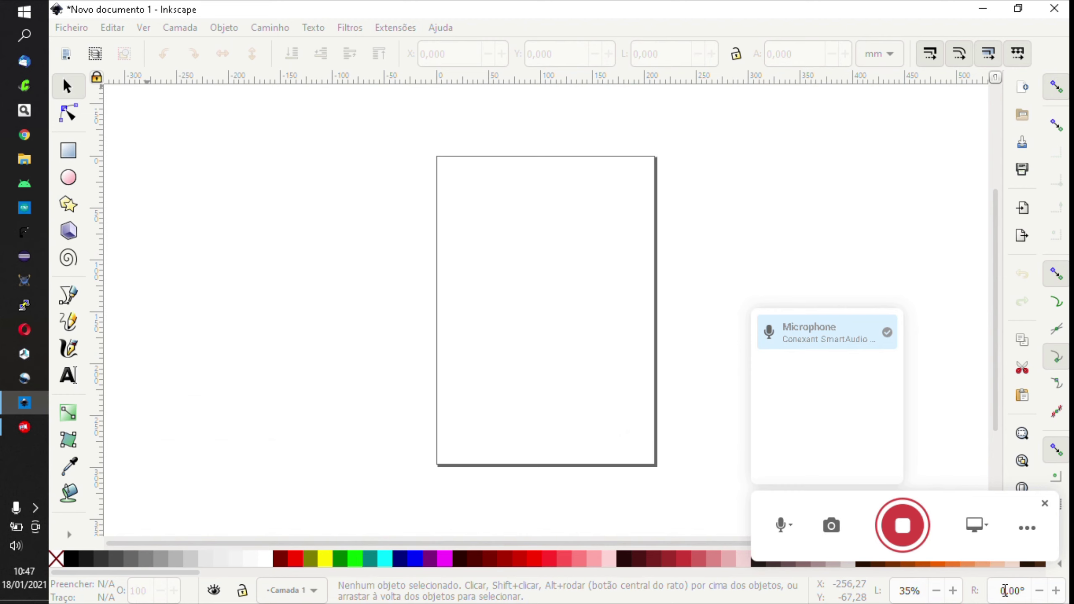
# Scale the imported digit image down to about 171.5 × 103.7 mm and place it in the lower part of the page
pyautogui.press('-')
pyautogui.press('-')
pyautogui.press('-')
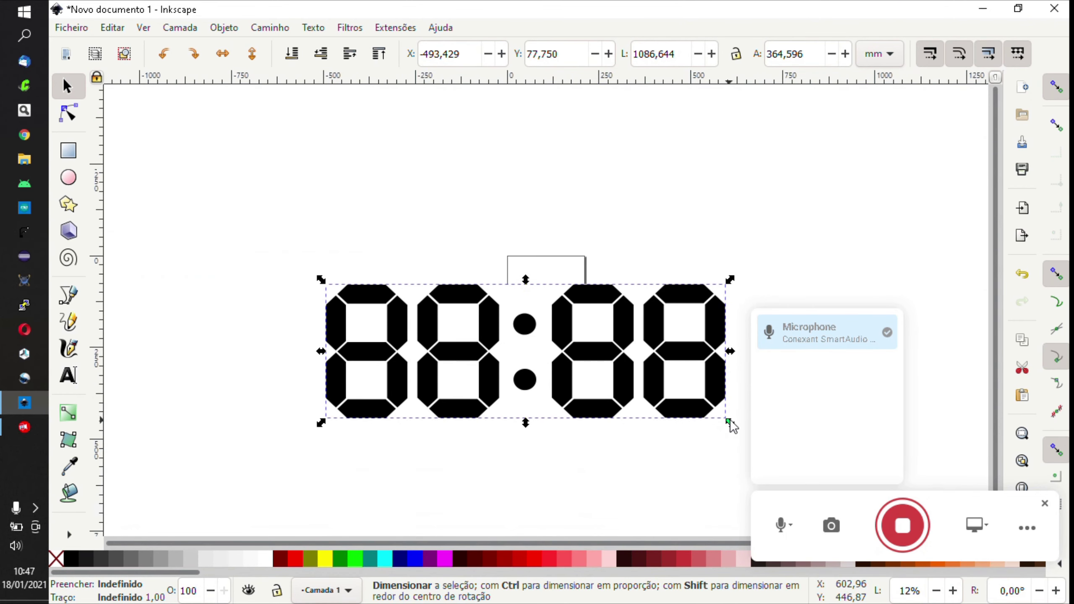
pyautogui.moveTo(728, 424); pyautogui.dragTo(552, 336)
pyautogui.click(533, 353)
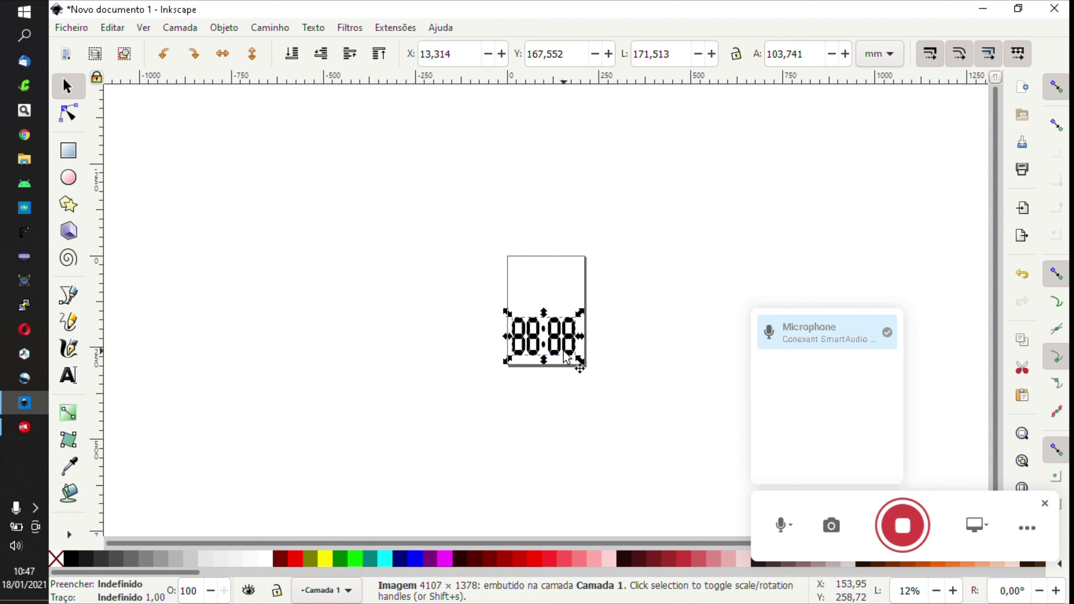
# Move the digit image to the page's lower-left corner, at about X 2 mm and Y 191.7 mm
pyautogui.scroll(5, 563, 349)
pyautogui.scroll(-3, 564, 349)
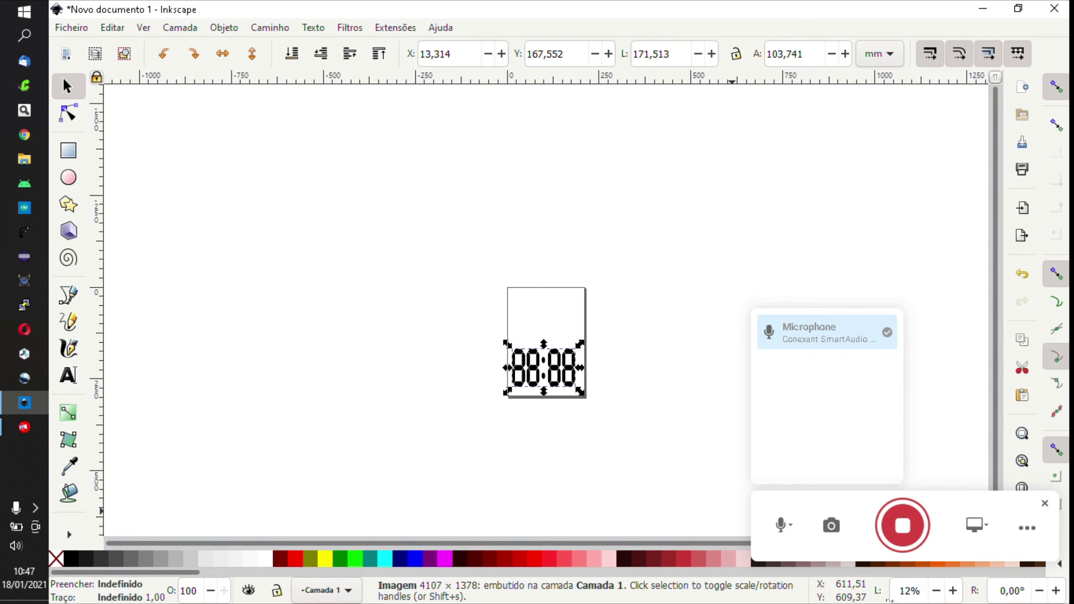
pyautogui.press('+')
pyautogui.press('+')
pyautogui.press('+')
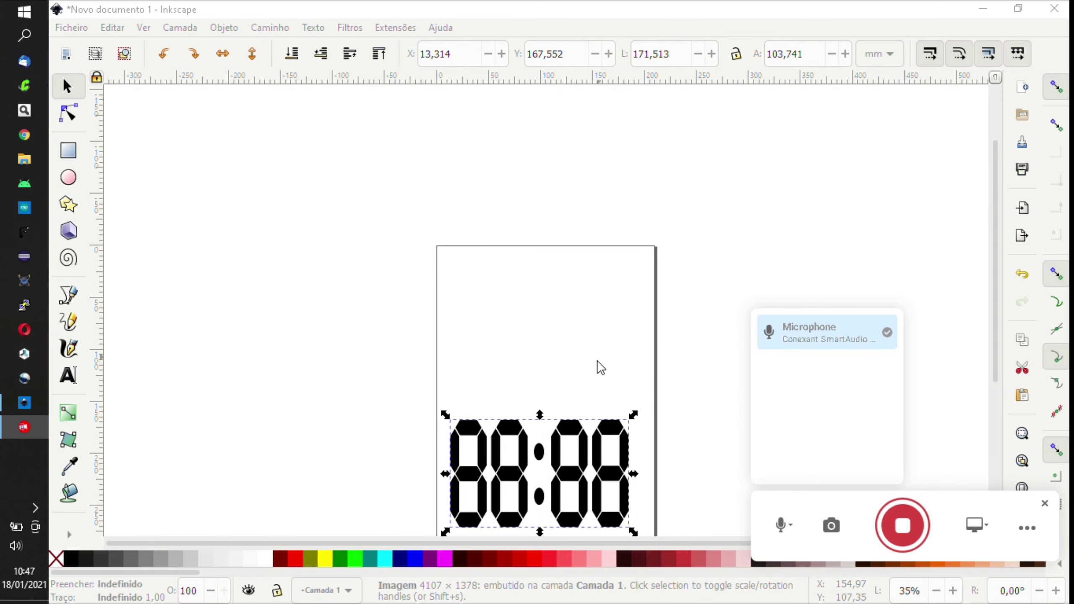
pyautogui.scroll(-5, 609, 499)
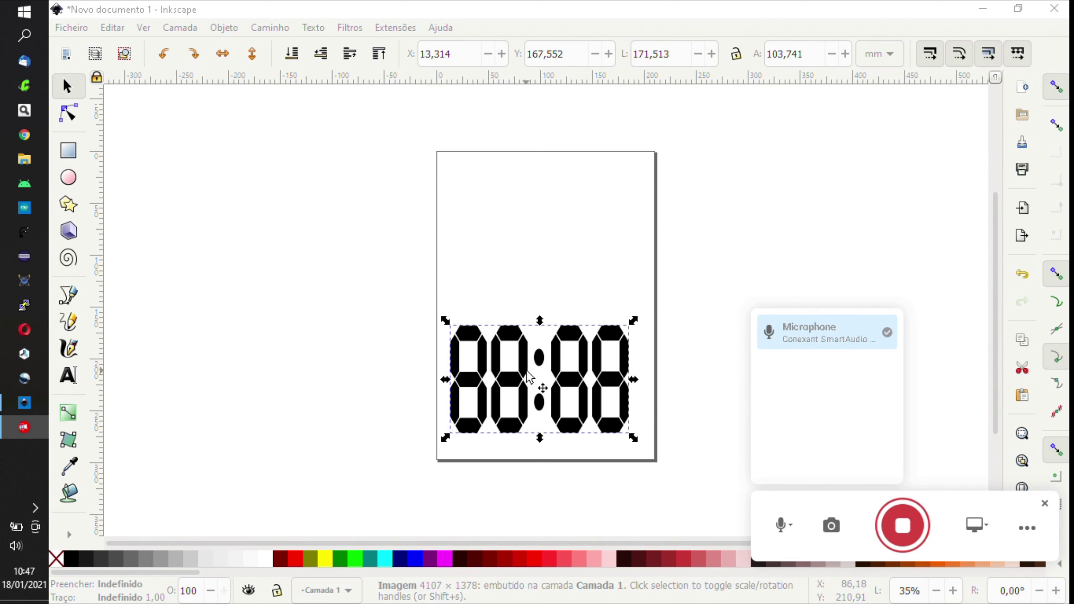
pyautogui.moveTo(530, 370); pyautogui.dragTo(518, 391)
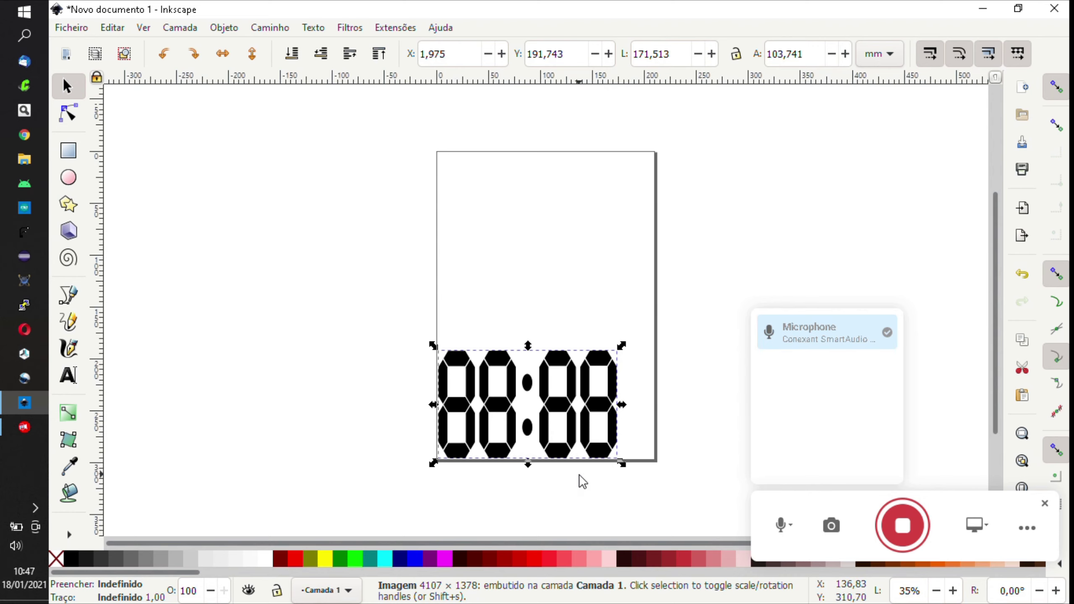
# Trace the digit image with Trace Bitmap as a single scan using Brightness cutoff at threshold 0,450, and close the dialog
pyautogui.click(263, 28)
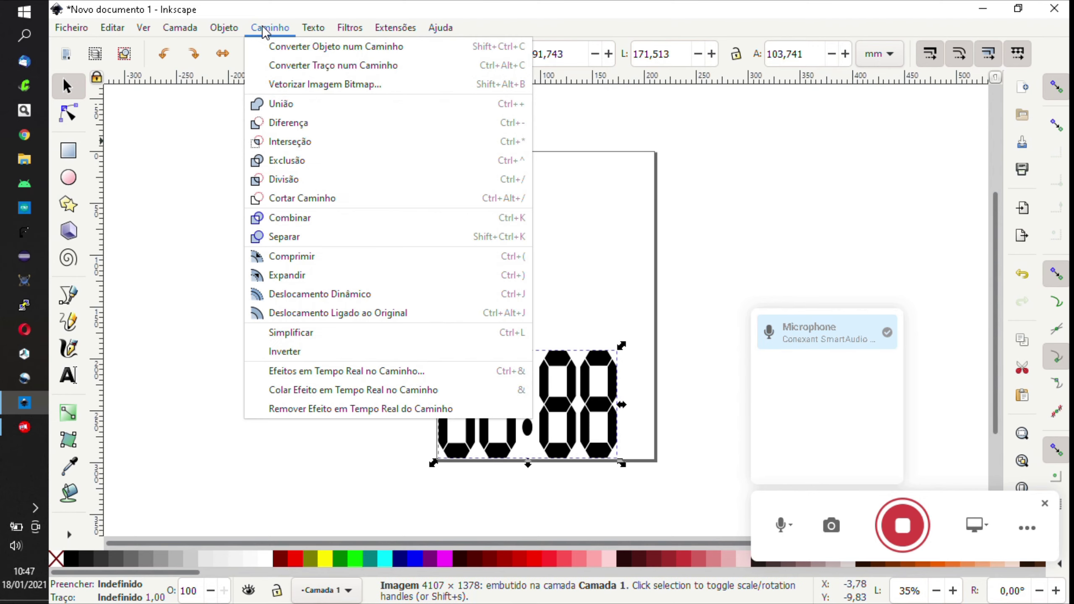
pyautogui.click(303, 83)
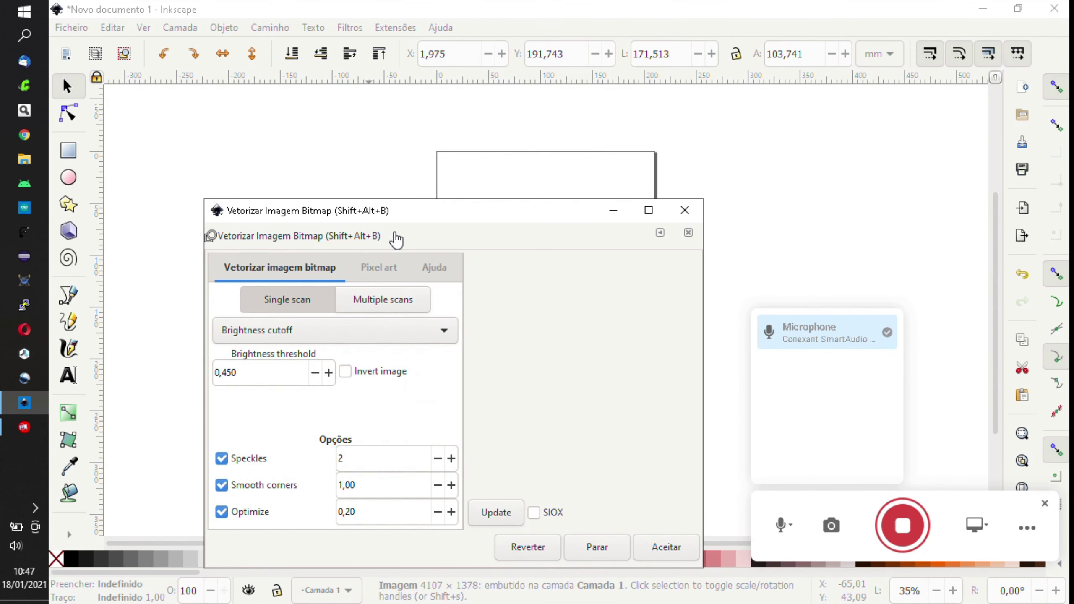
pyautogui.moveTo(530, 212); pyautogui.dragTo(694, 139)
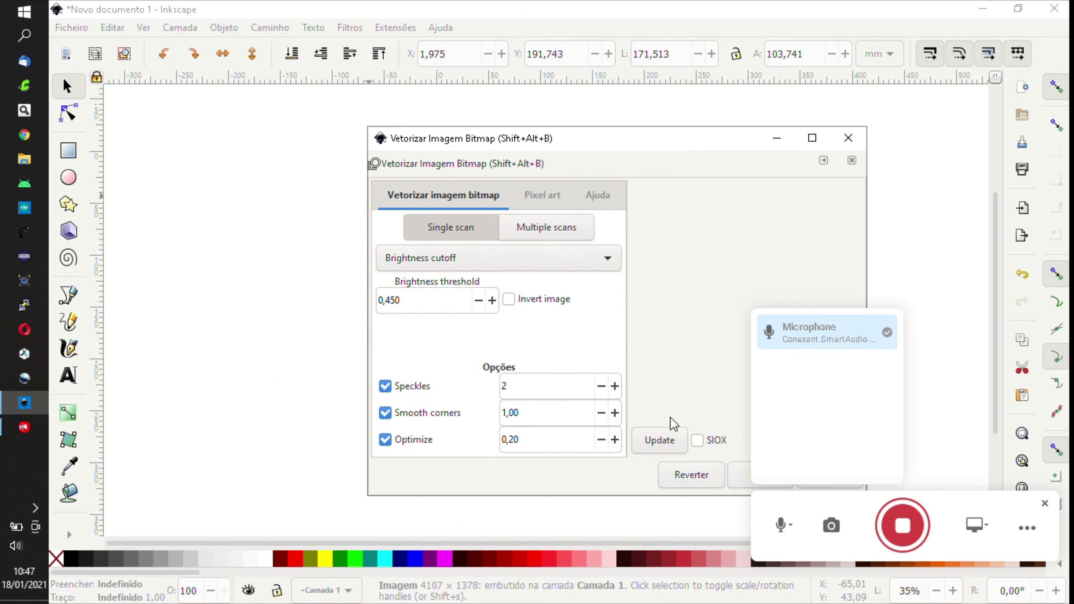
pyautogui.click(664, 441)
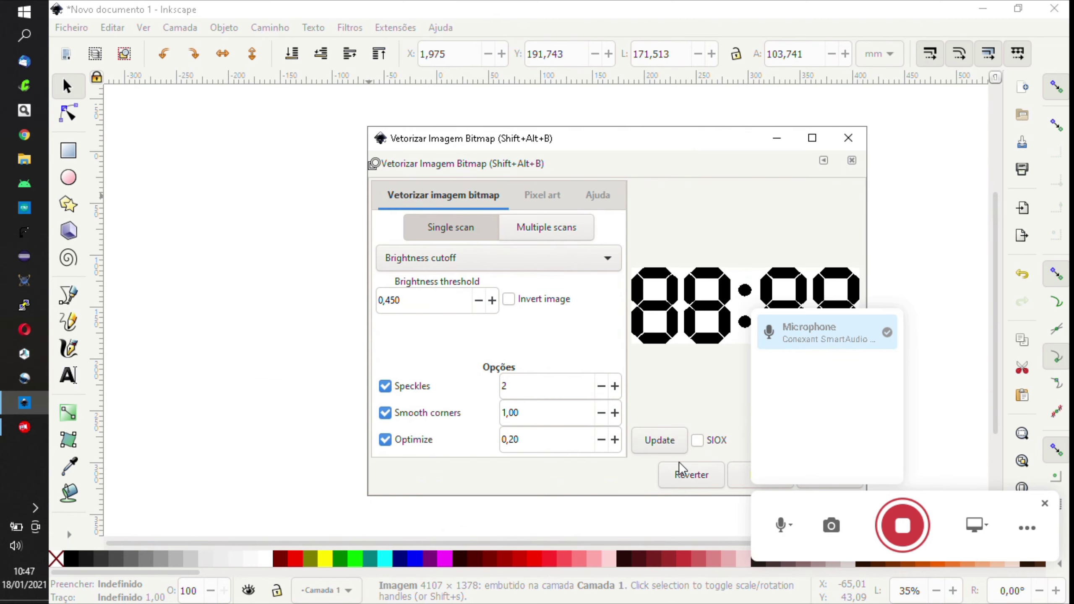
pyautogui.moveTo(726, 145); pyautogui.dragTo(533, 117)
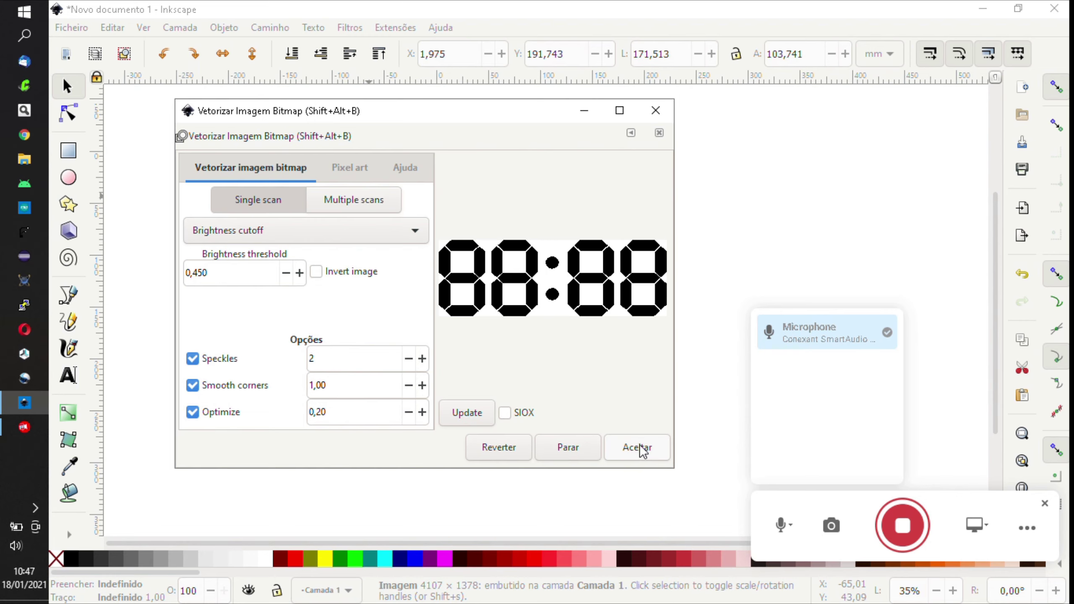
pyautogui.click(640, 447)
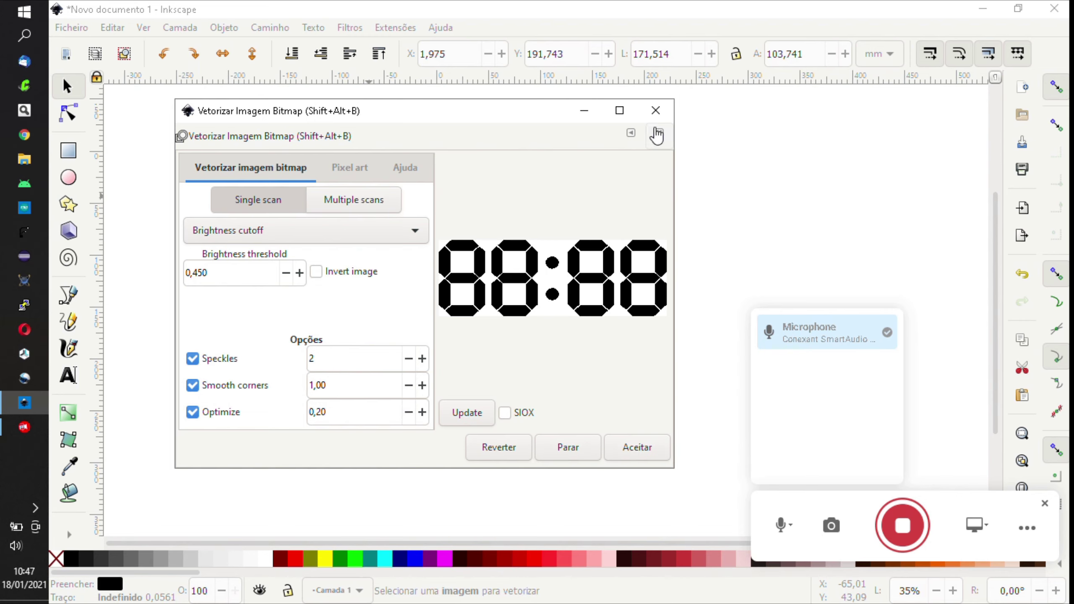
pyautogui.click(656, 110)
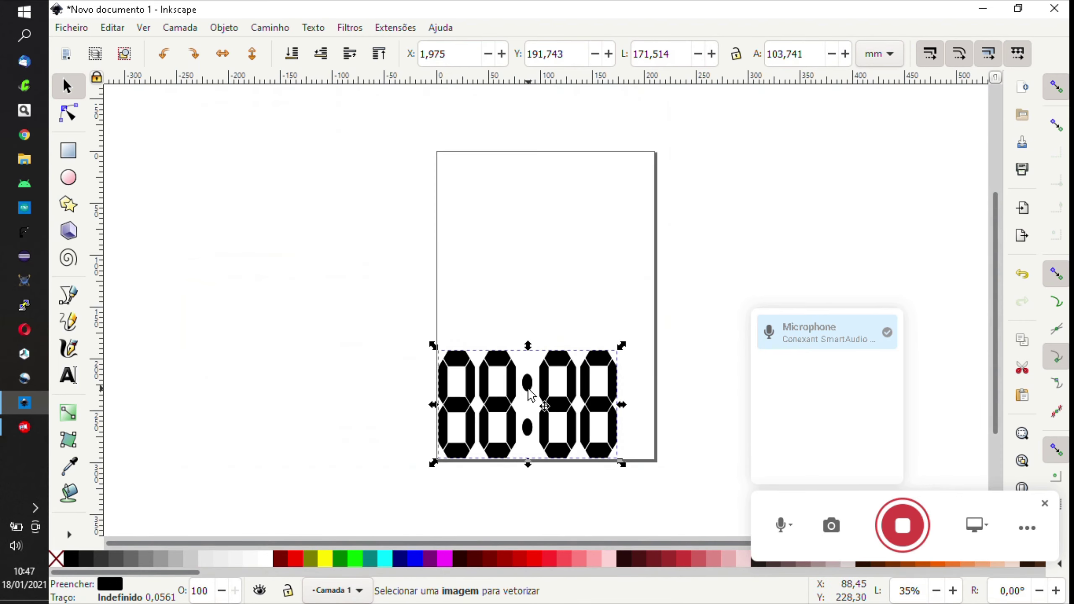
# Delete the original bitmap from behind the traced digits and put the traced path back in the page's lower-left corner
pyautogui.moveTo(531, 384)
pyautogui.mouseDown()
pyautogui.moveTo(508, 213)
pyautogui.moveTo(366, 204)
pyautogui.mouseUp()
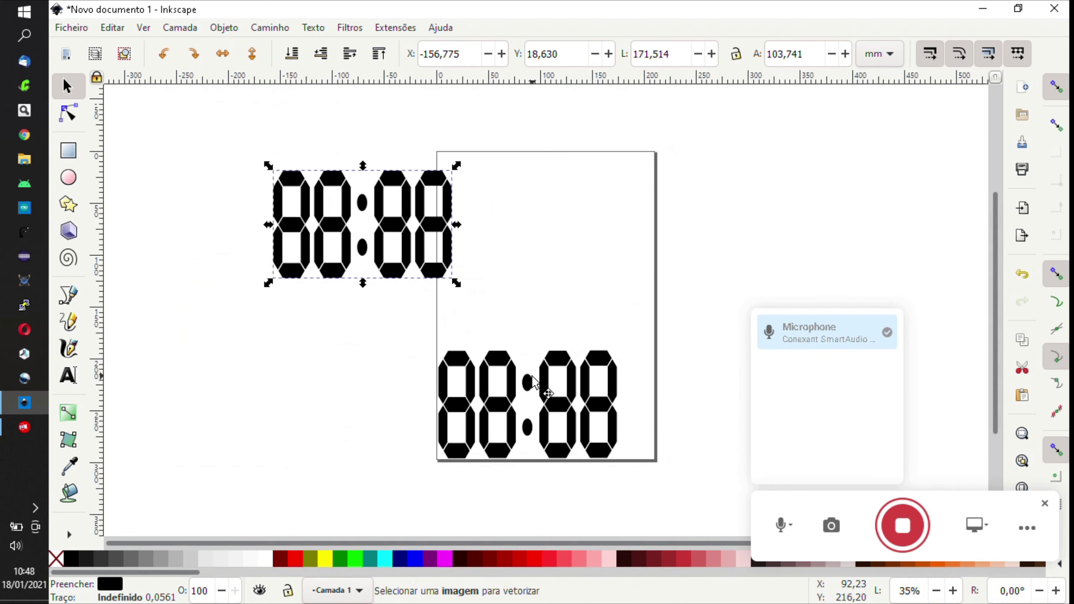
pyautogui.click(532, 379)
pyautogui.rightClick(532, 378)
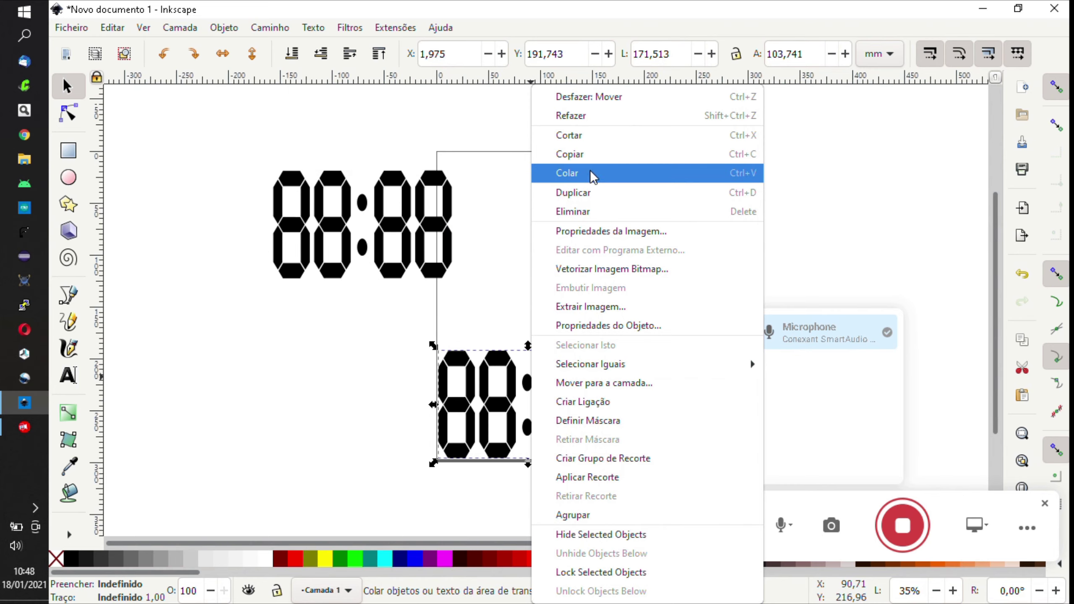
pyautogui.click(590, 209)
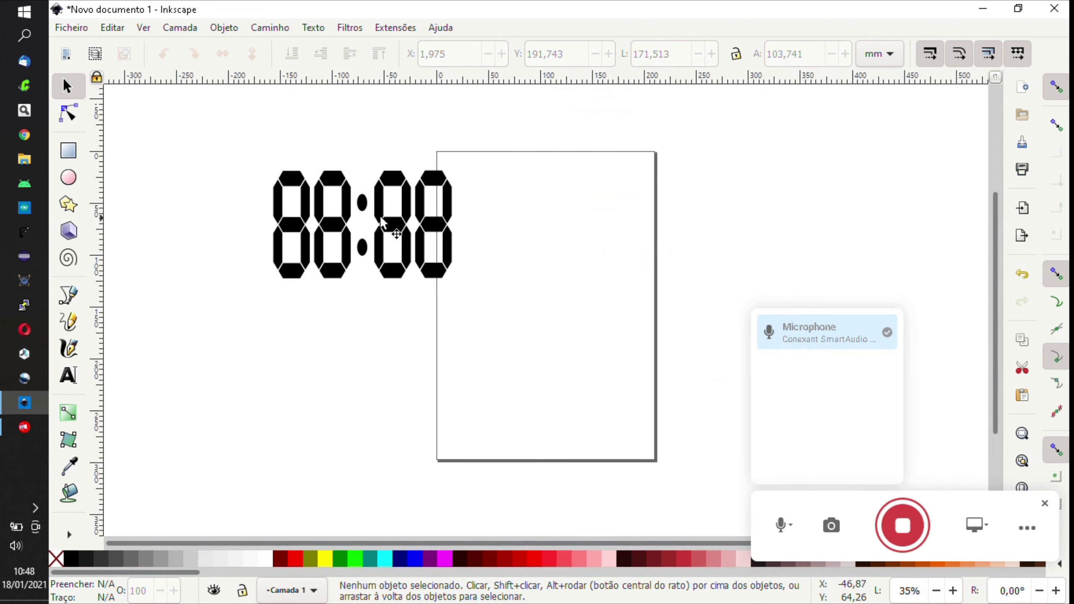
pyautogui.moveTo(384, 240); pyautogui.dragTo(535, 392)
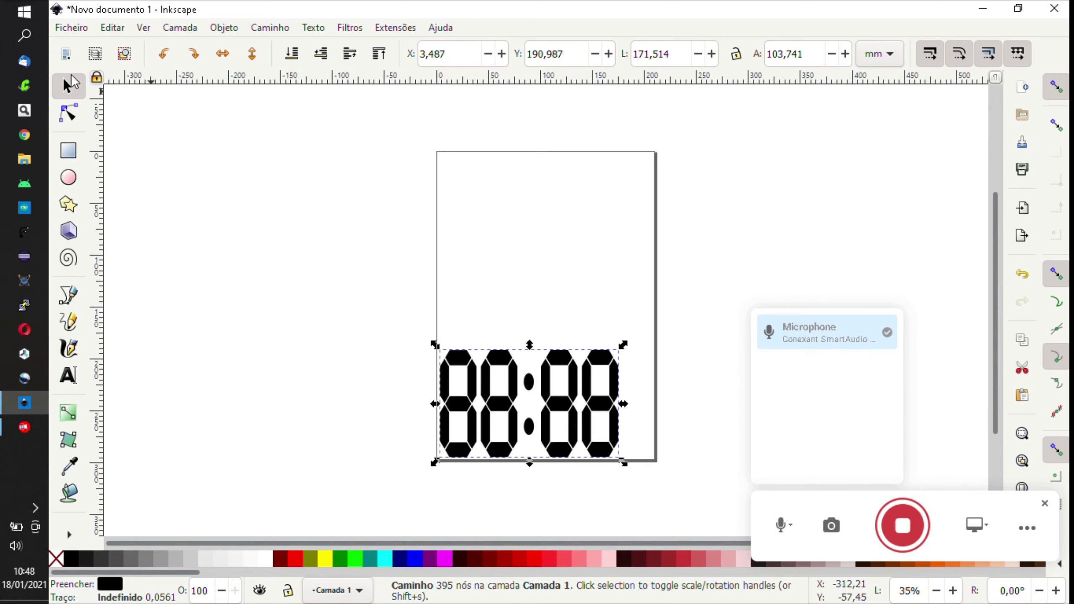
# Try to convert the traced digits with Object to Path
pyautogui.click(69, 113)
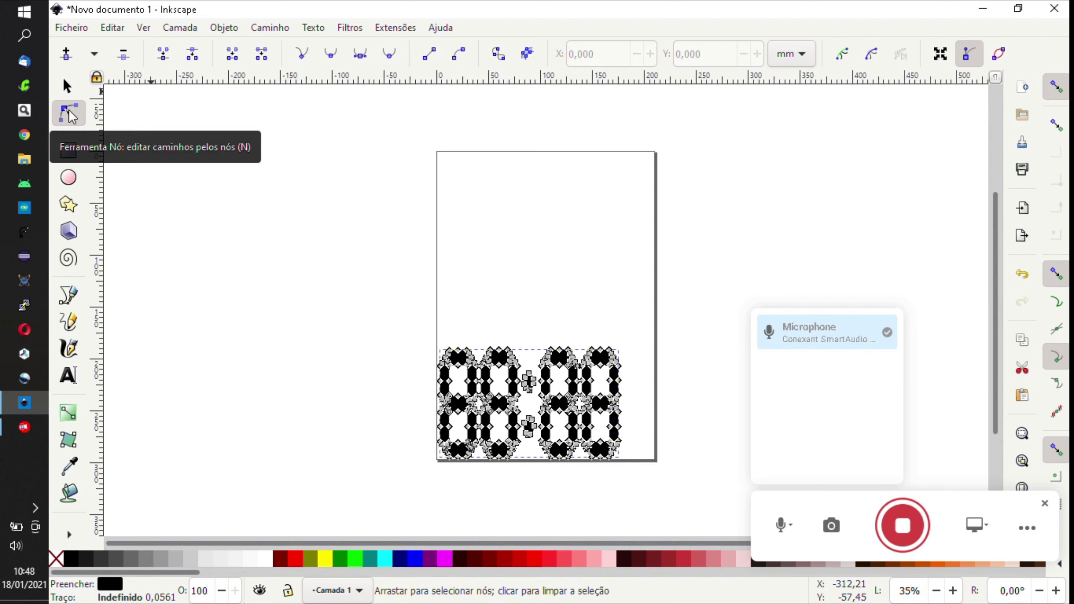
pyautogui.click(271, 28)
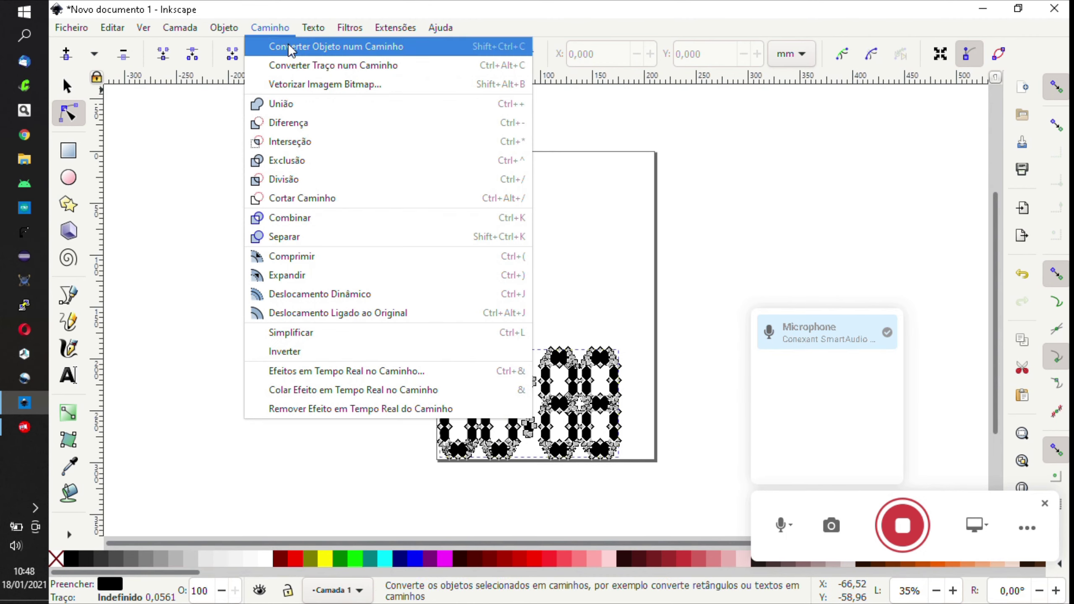
pyautogui.click(67, 87)
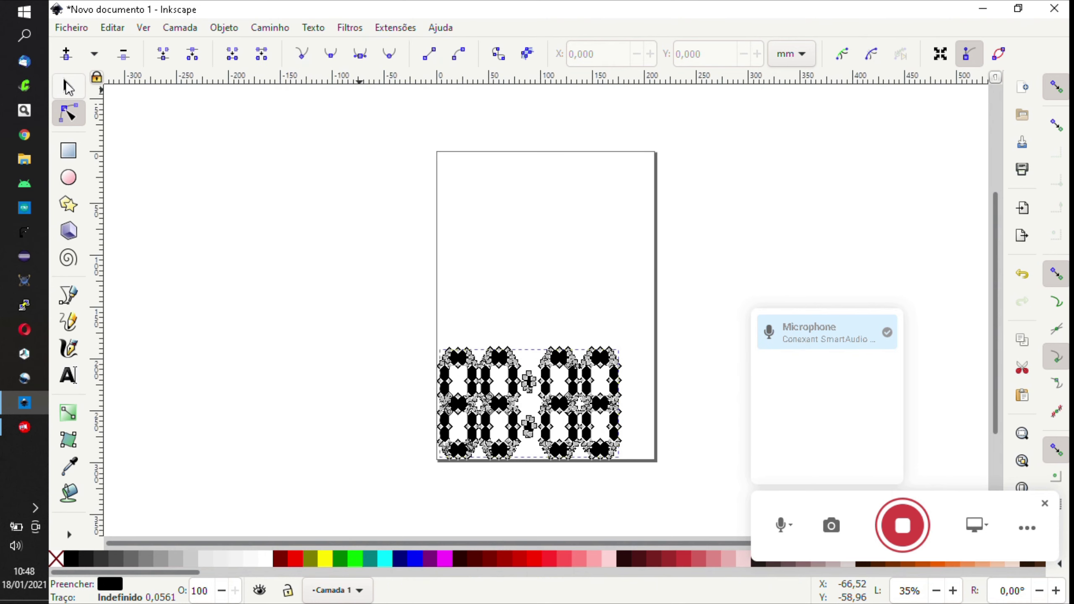
pyautogui.click(67, 87)
pyautogui.click(265, 29)
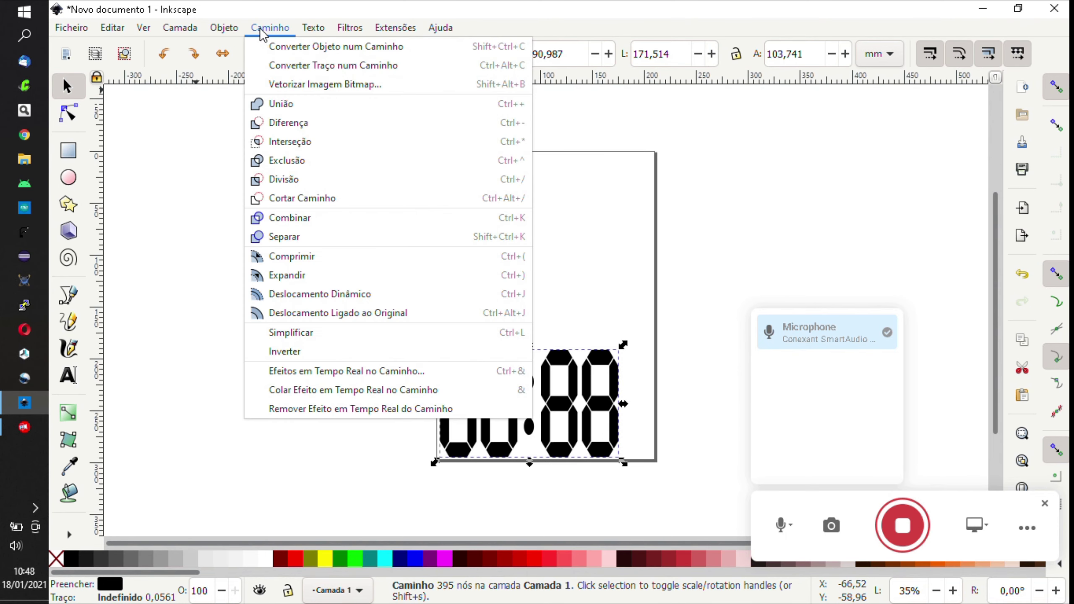
pyautogui.click(285, 46)
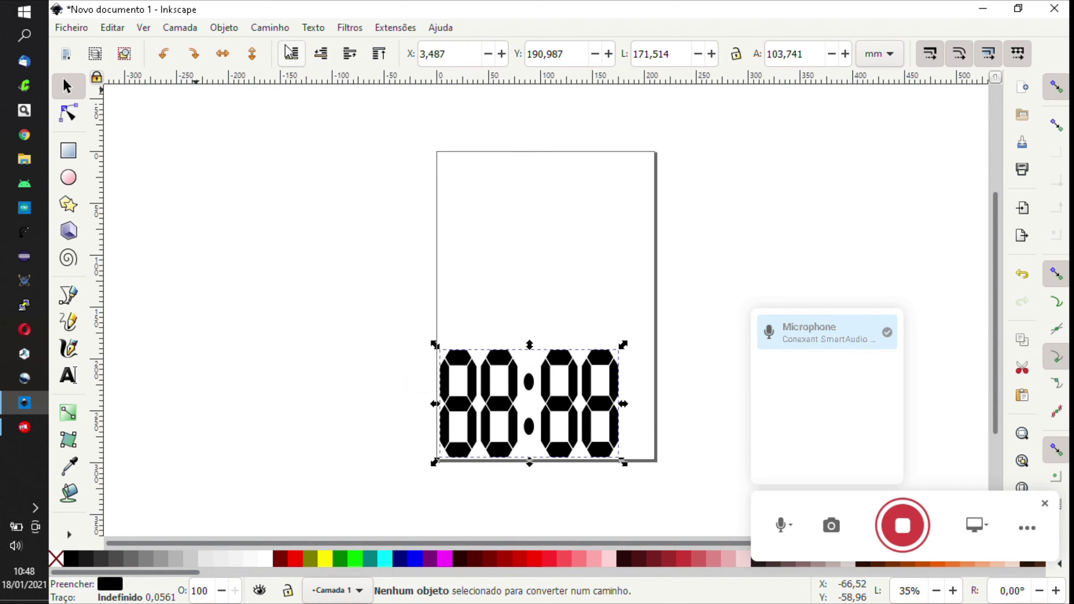
# Add Gcodetools orientation points to the traced digits in 2-point mode, with Z surface 0, Z depth -2 and units in mm
pyautogui.click(69, 118)
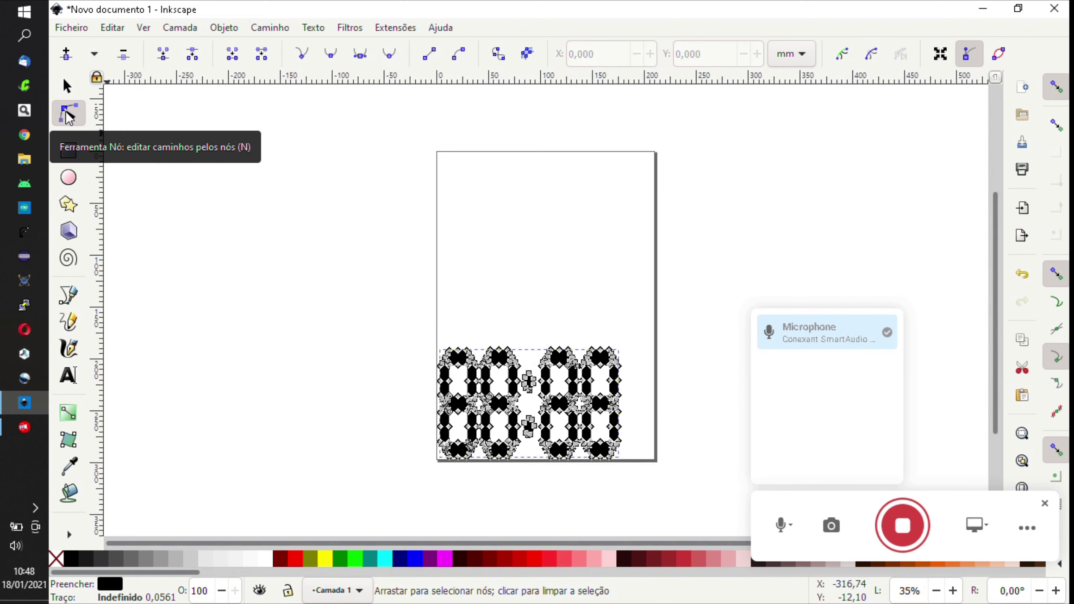
pyautogui.click(398, 29)
pyautogui.moveTo(444, 179)
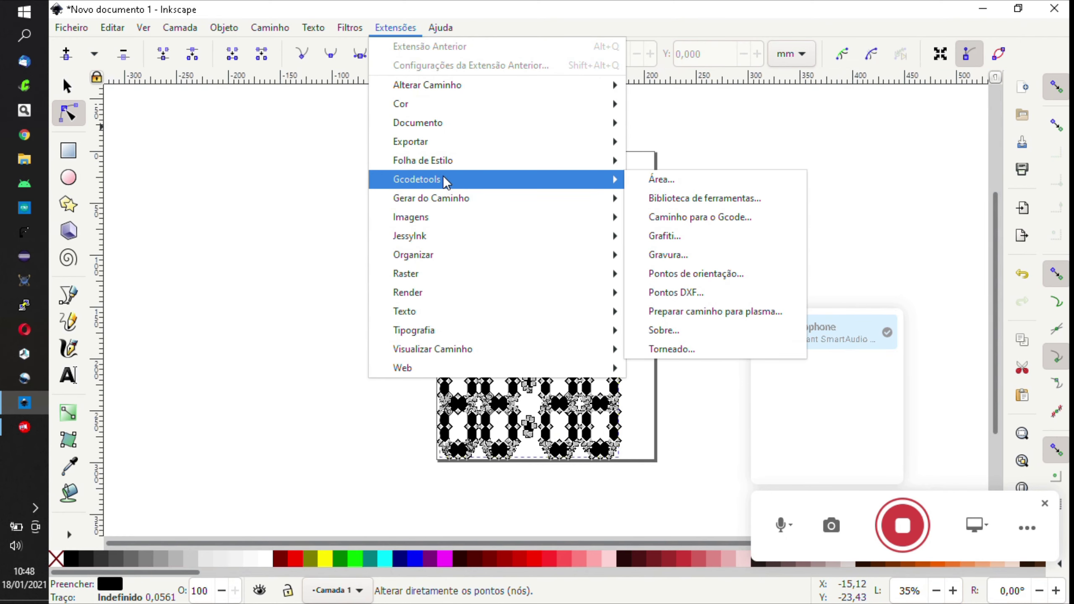
pyautogui.click(724, 273)
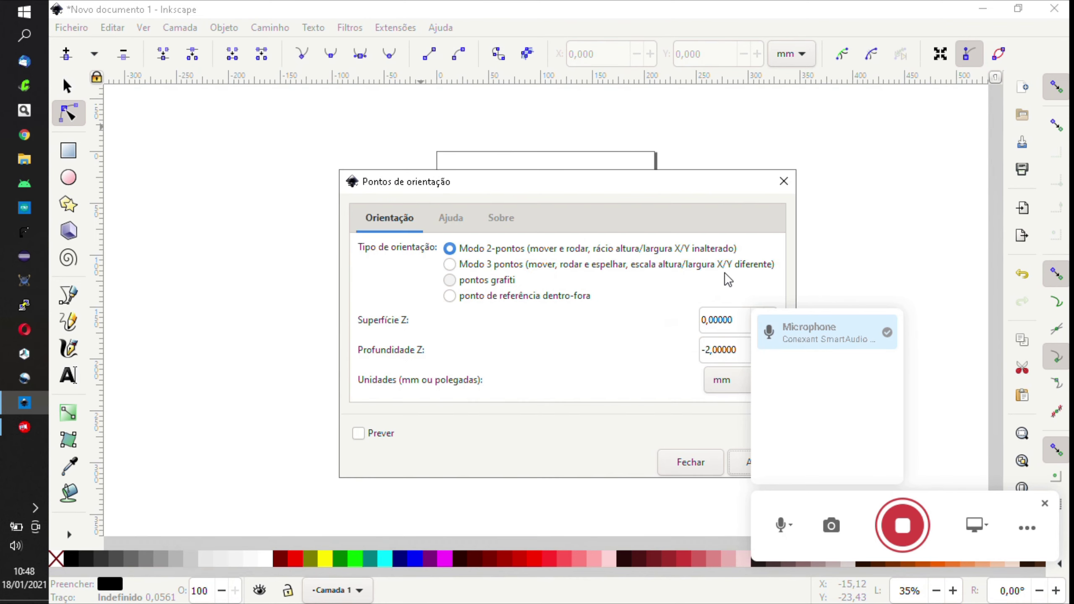
pyautogui.moveTo(594, 182); pyautogui.dragTo(483, 138)
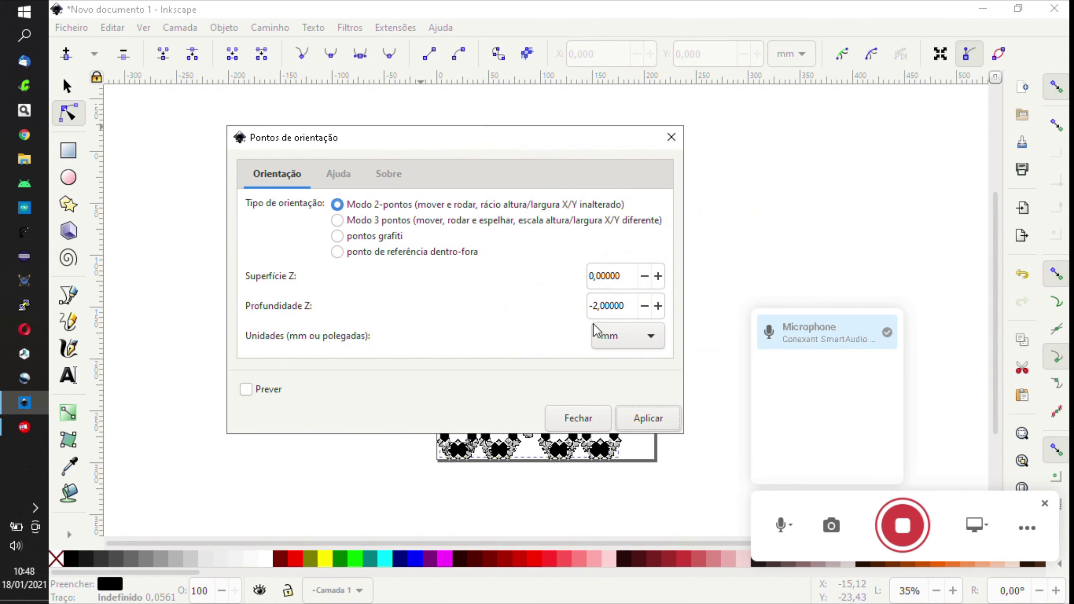
pyautogui.click(595, 306)
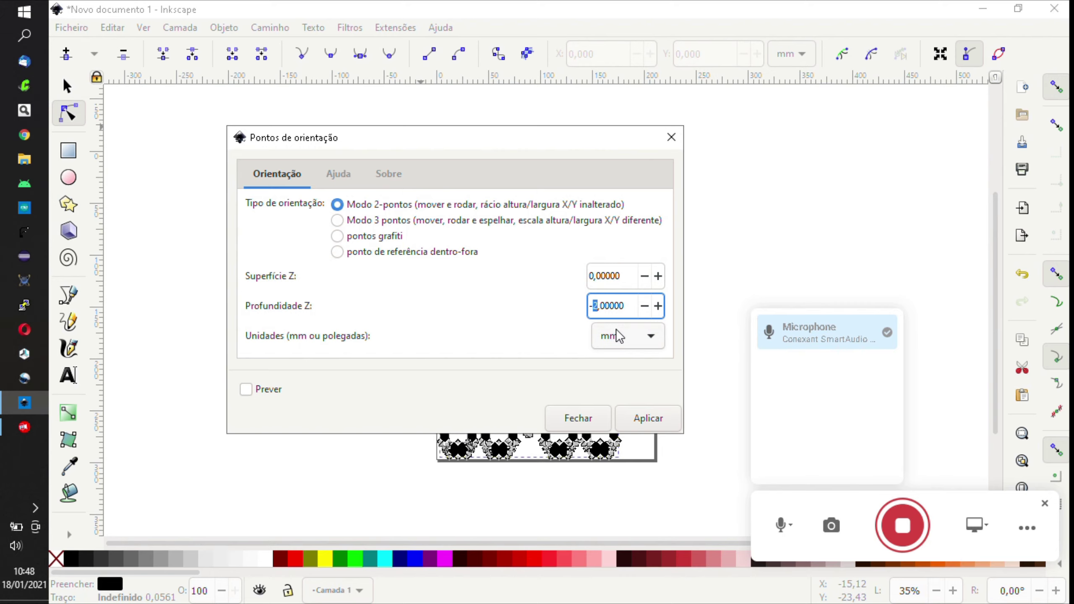
pyautogui.click(596, 306)
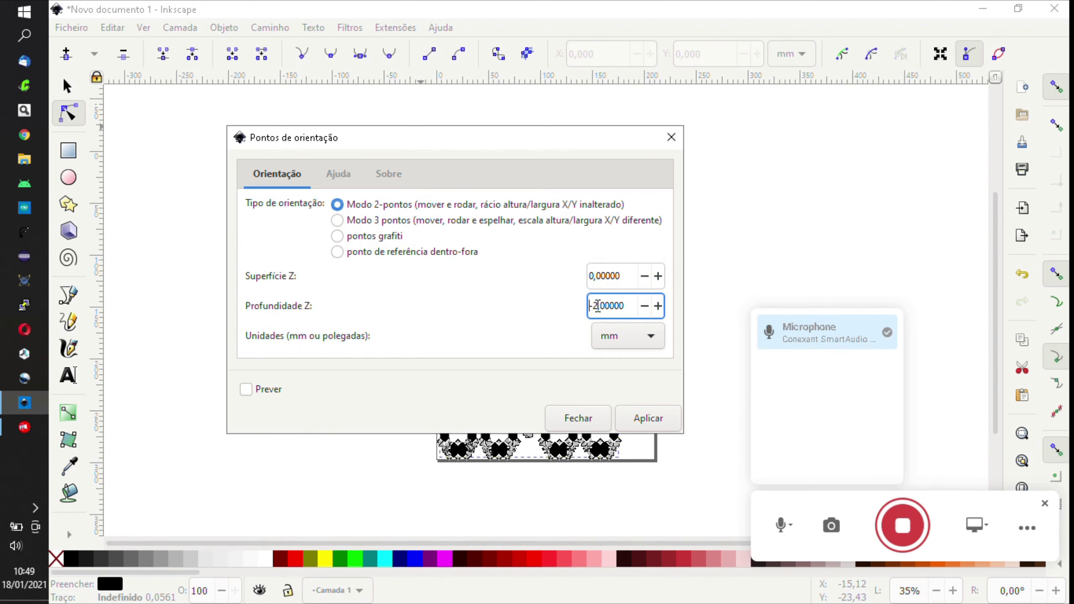
pyautogui.click(643, 419)
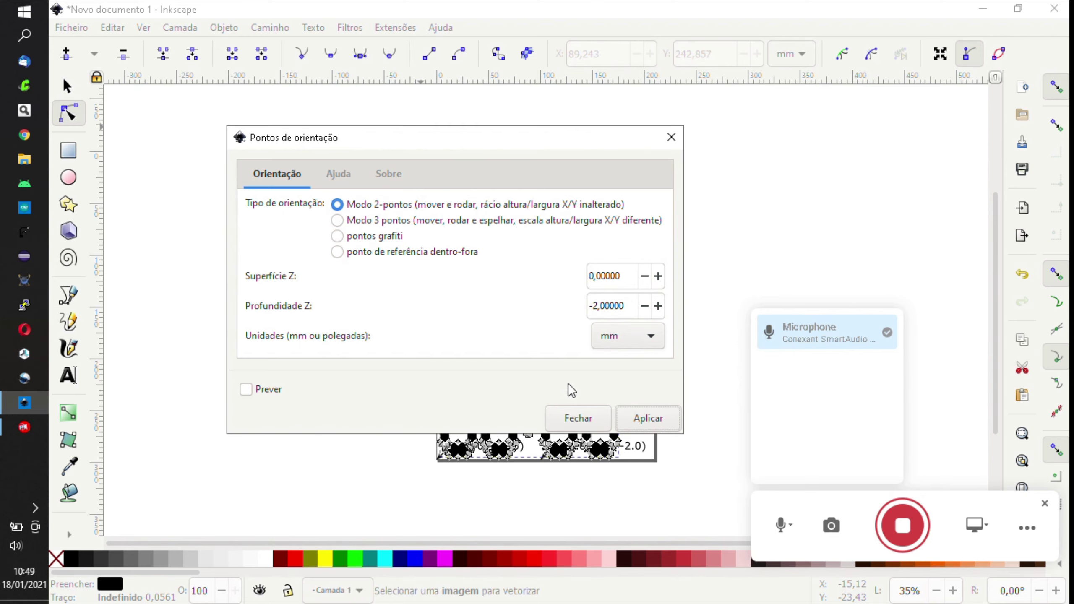
# Add a cylinder tool from the Gcodetools tool library and move its definition table up clear of the traced digits
pyautogui.click(578, 419)
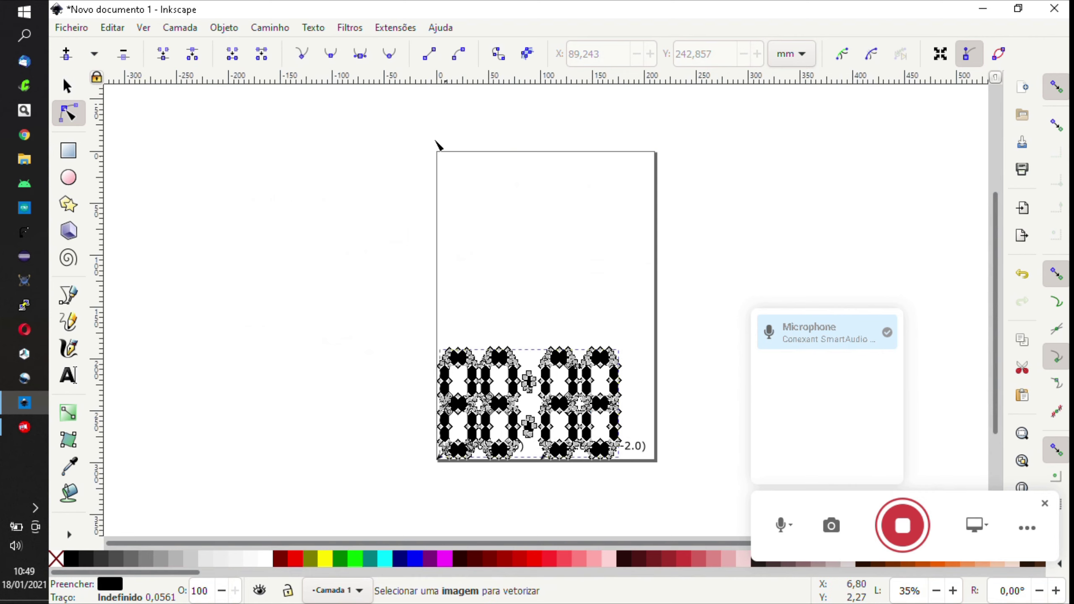
pyautogui.click(405, 34)
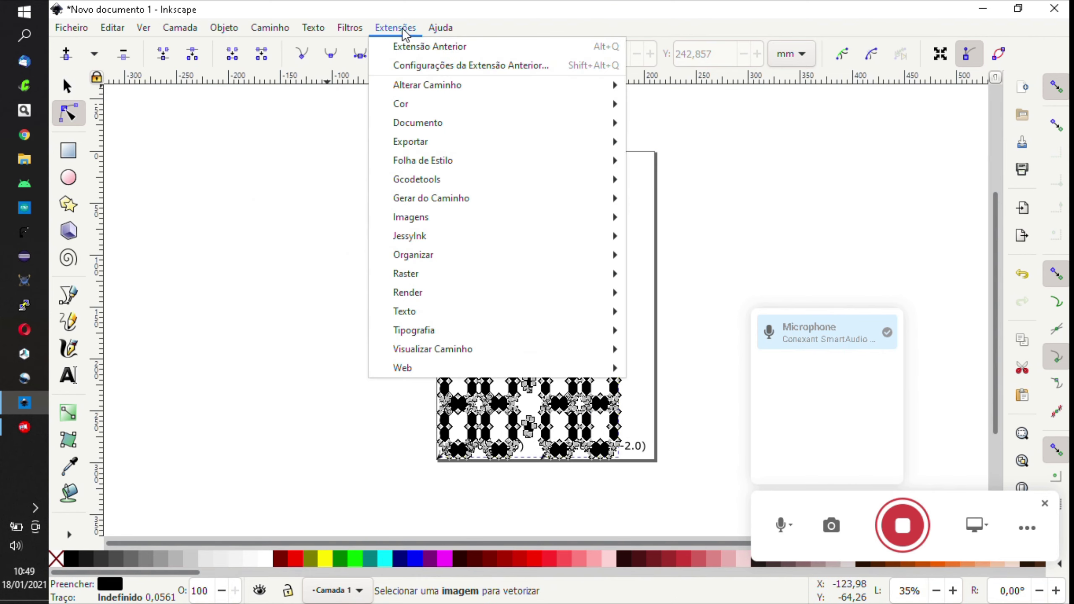
pyautogui.moveTo(556, 180)
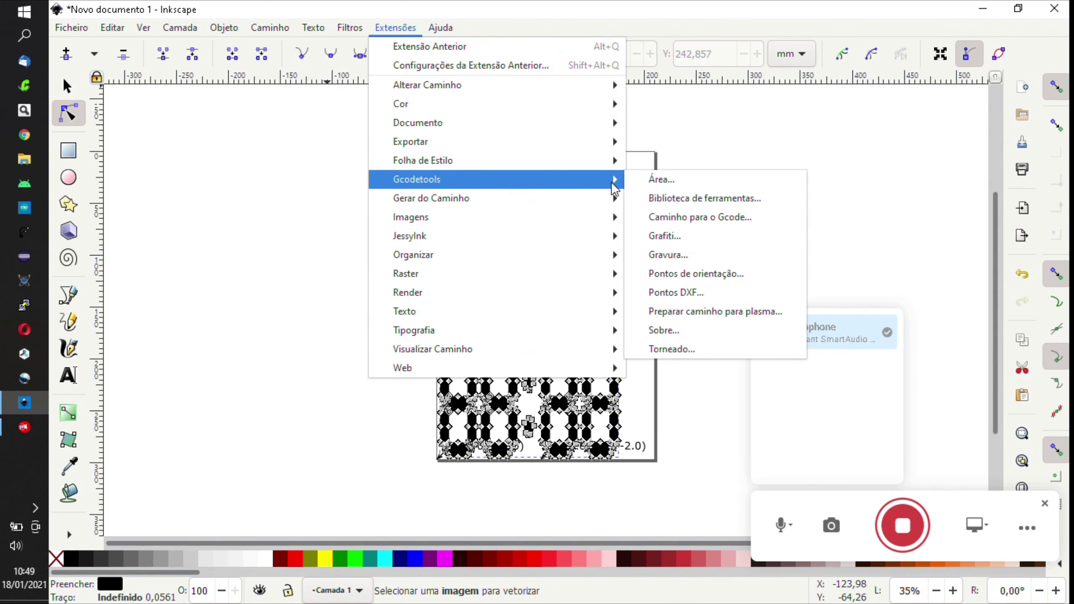
pyautogui.click(694, 199)
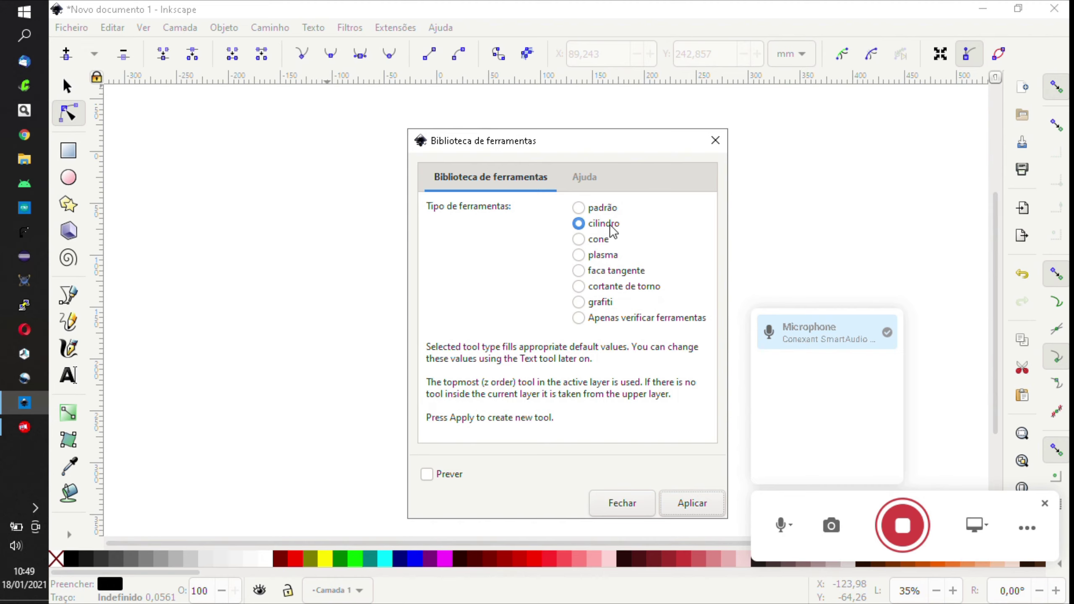
pyautogui.click(695, 505)
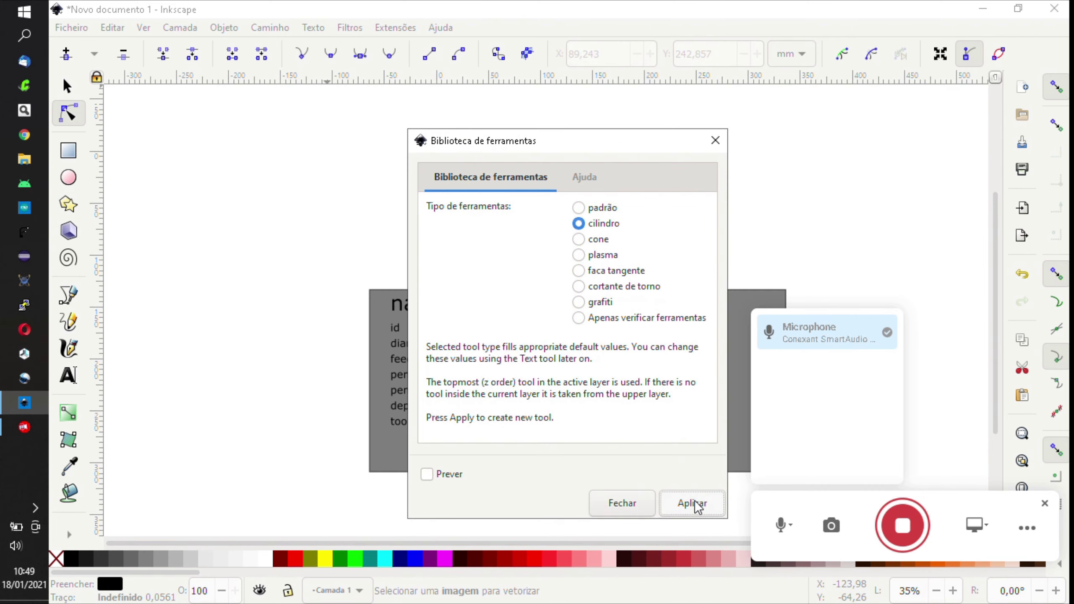
pyautogui.click(631, 513)
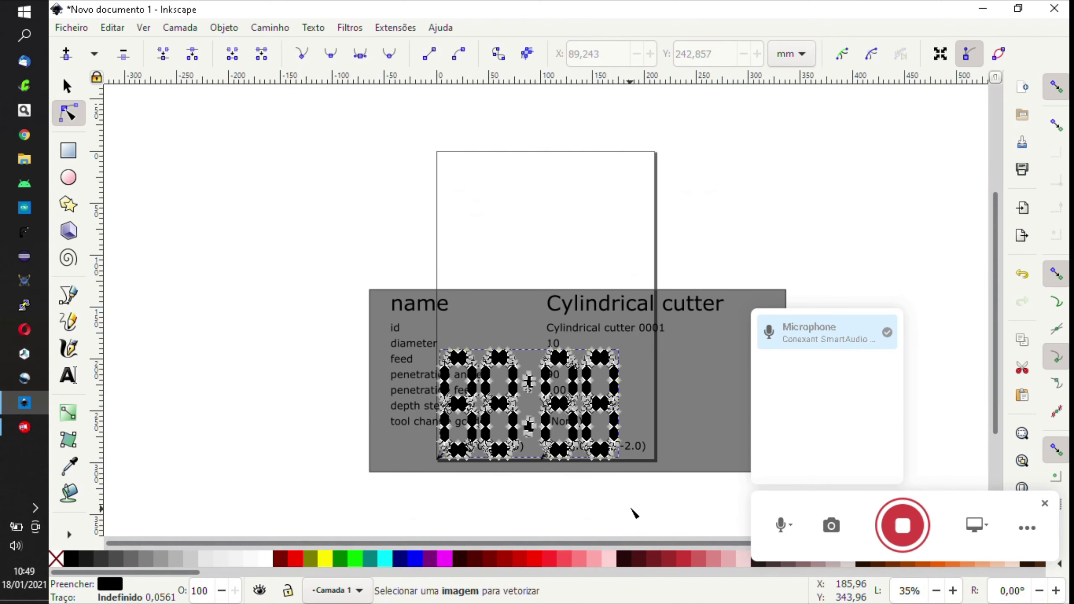
pyautogui.click(63, 88)
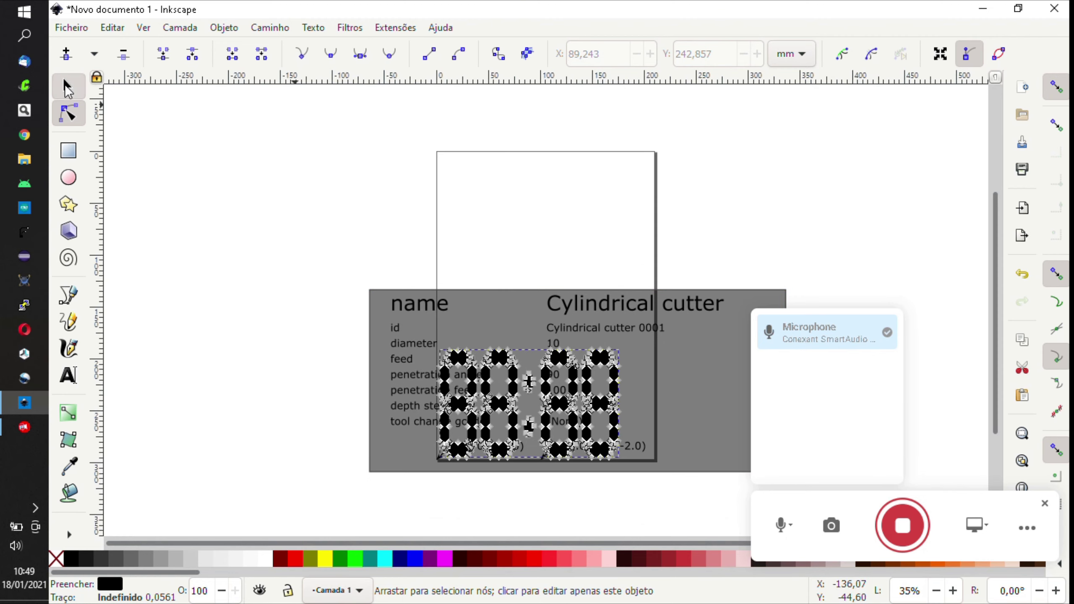
pyautogui.moveTo(537, 308); pyautogui.dragTo(525, 174)
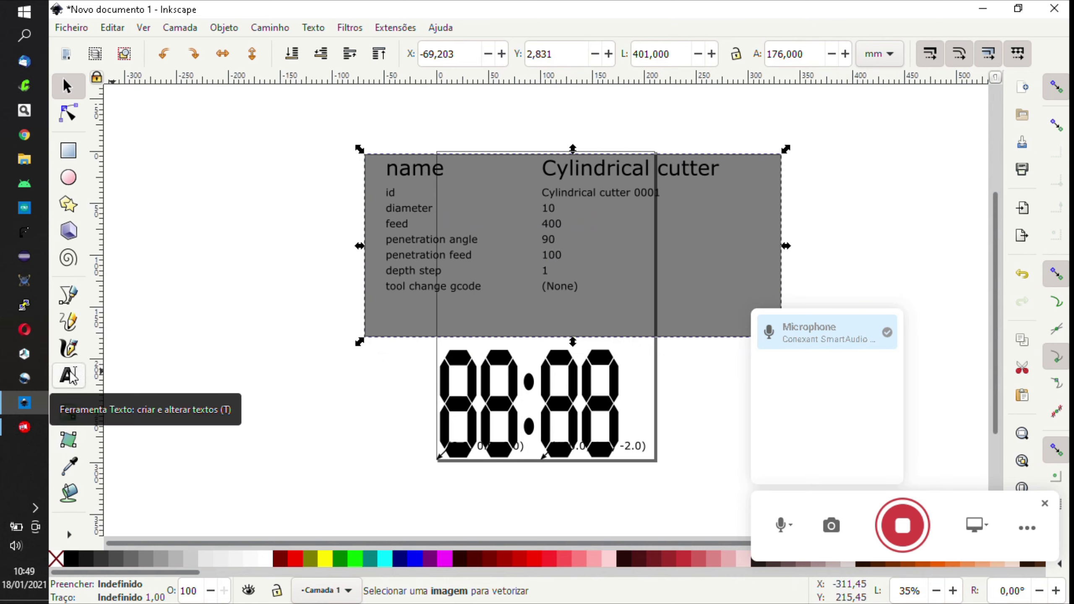
# Edit the cylindrical cutter's table text to set diameter 1, feed 100 and penetration feed 50
pyautogui.click(77, 376)
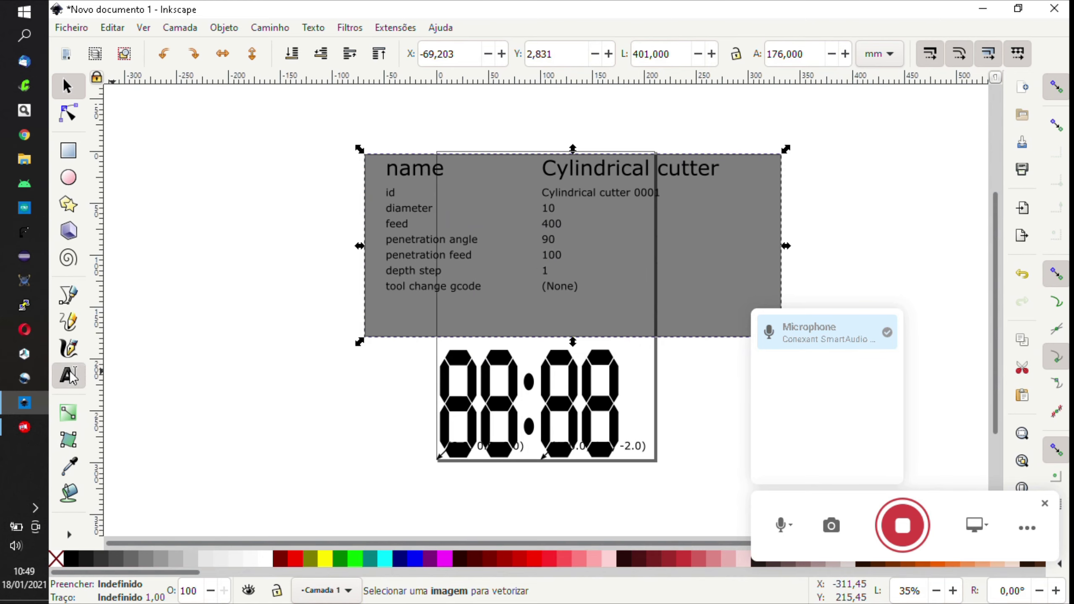
pyautogui.doubleClick(554, 211)
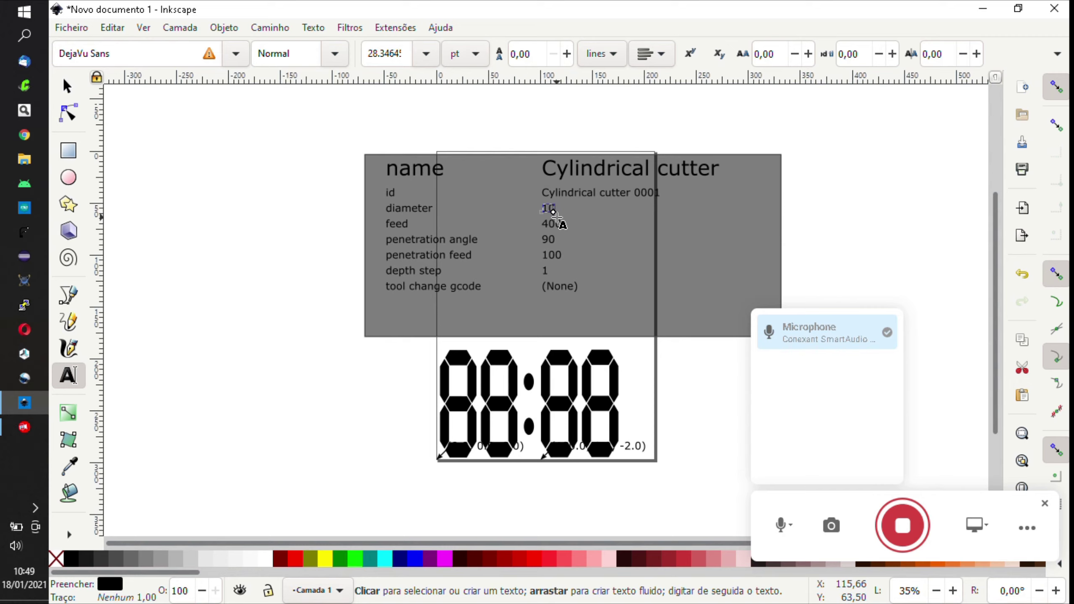
pyautogui.write('5')
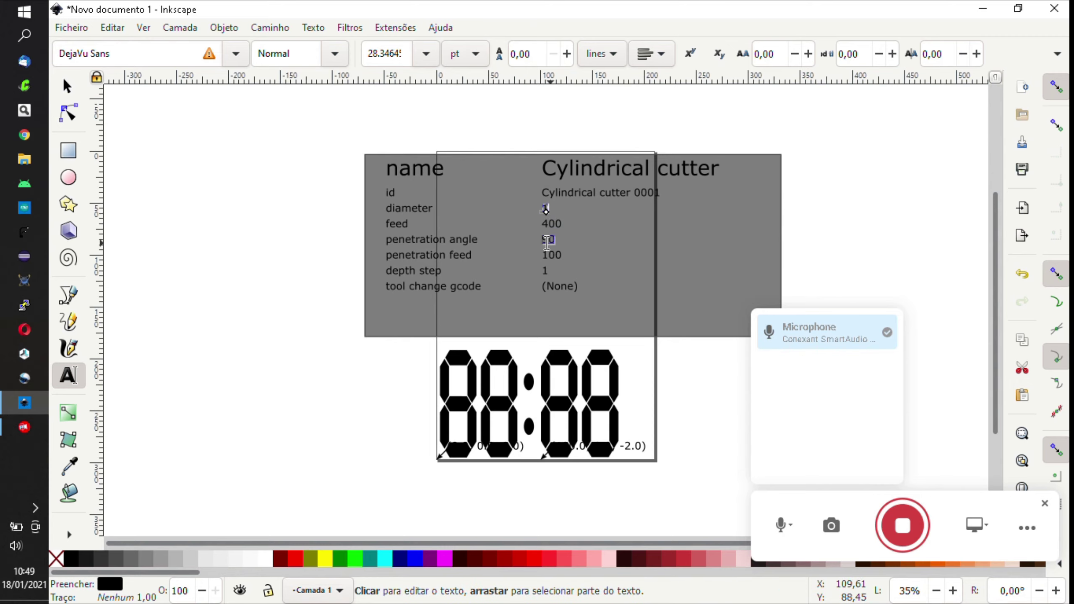
pyautogui.doubleClick(552, 224)
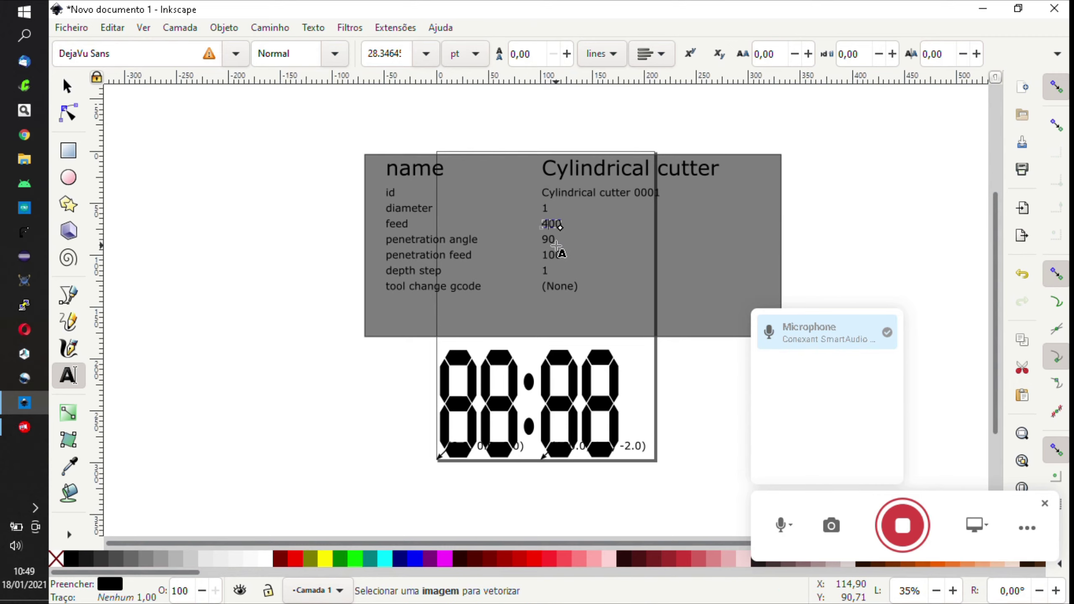
pyautogui.write('50')
pyautogui.doubleClick(549, 239)
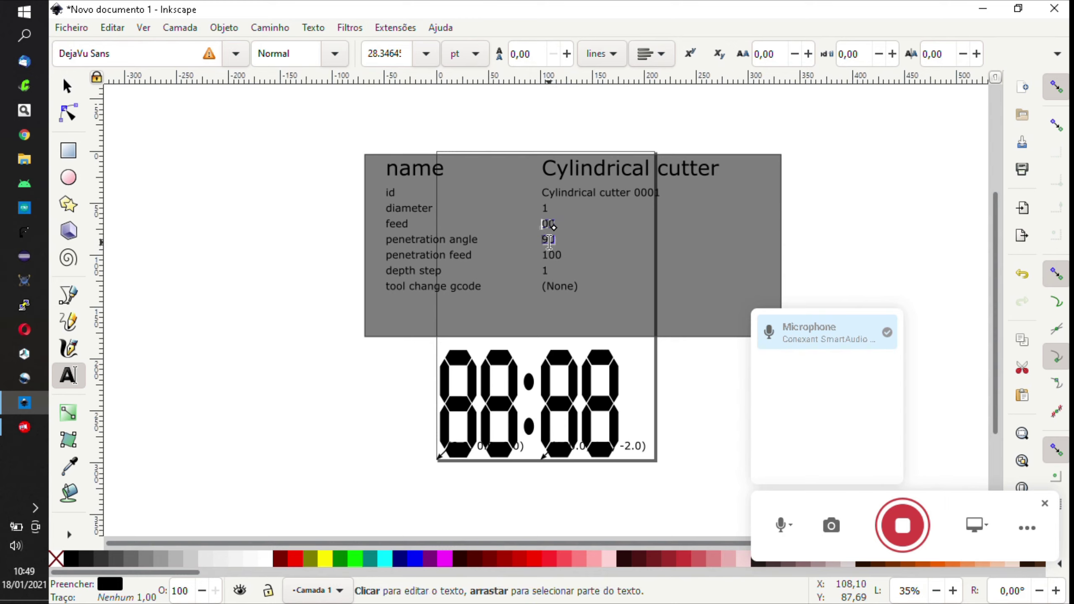
pyautogui.write('1')
pyautogui.doubleClick(555, 256)
pyautogui.write('50')
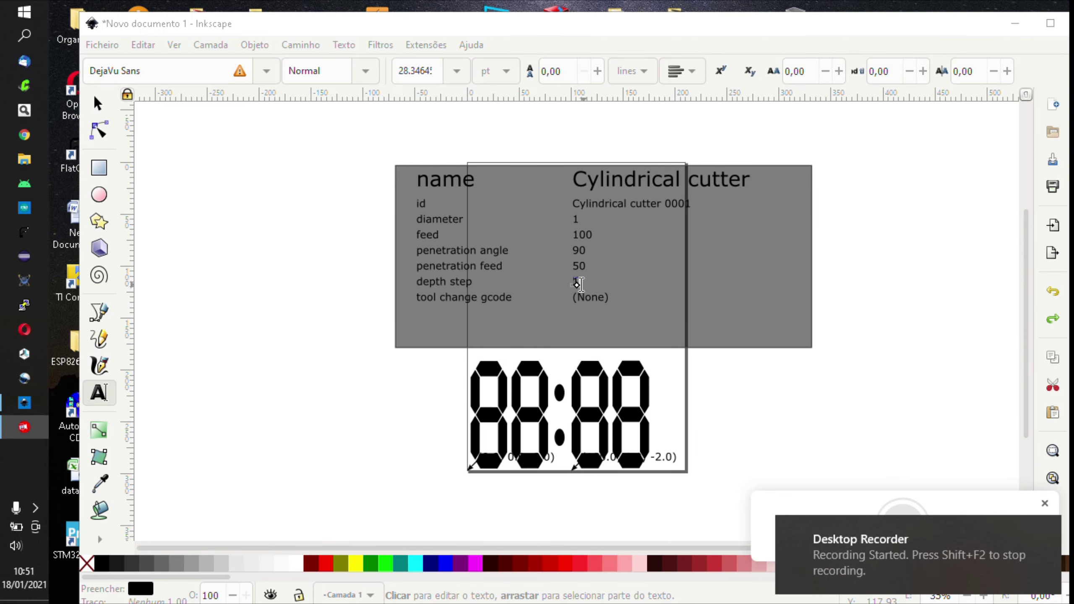
# Set the cylindrical cutter's depth step to 0.5 and deselect the text
pyautogui.click(579, 283)
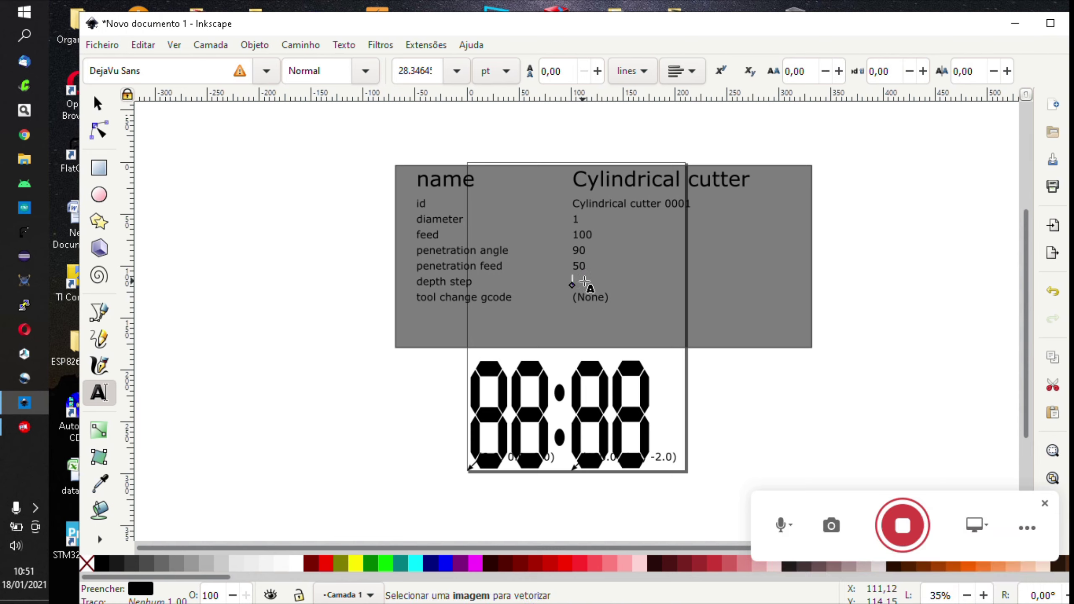
pyautogui.doubleClick(581, 282)
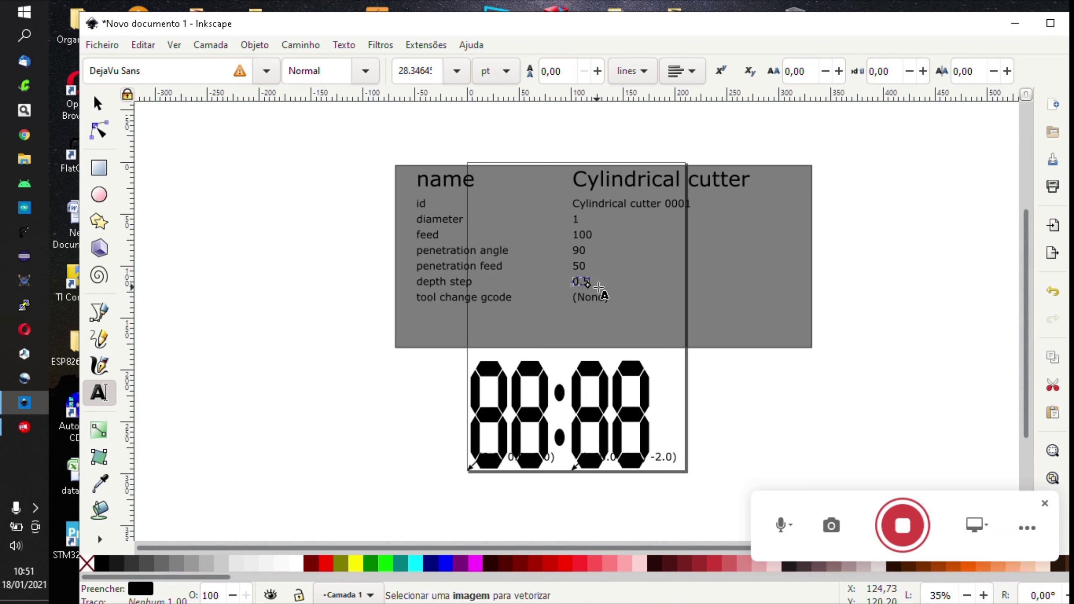
pyautogui.click(102, 108)
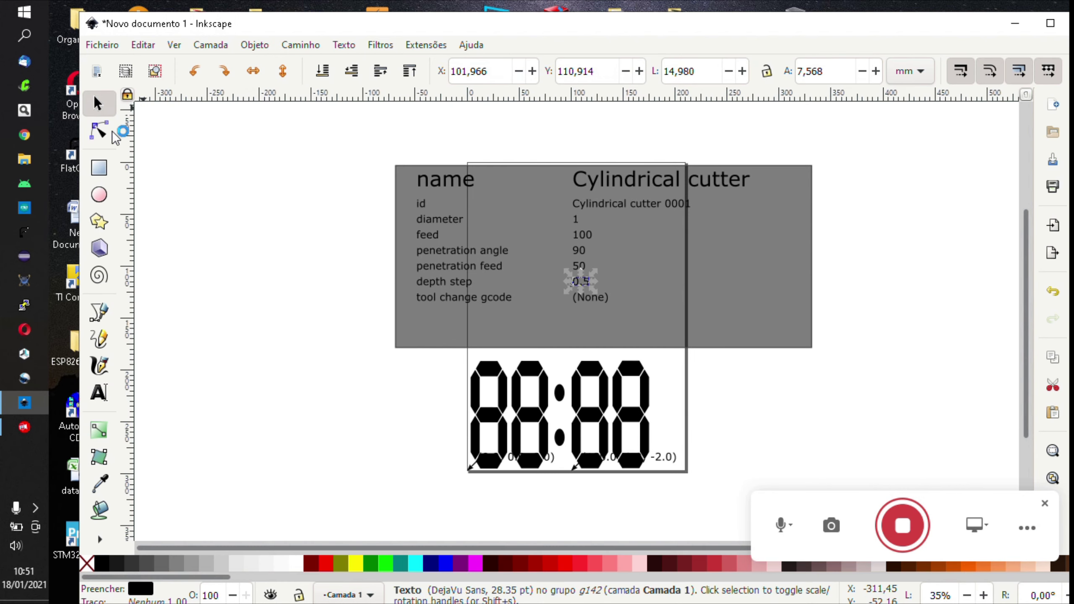
pyautogui.click(202, 280)
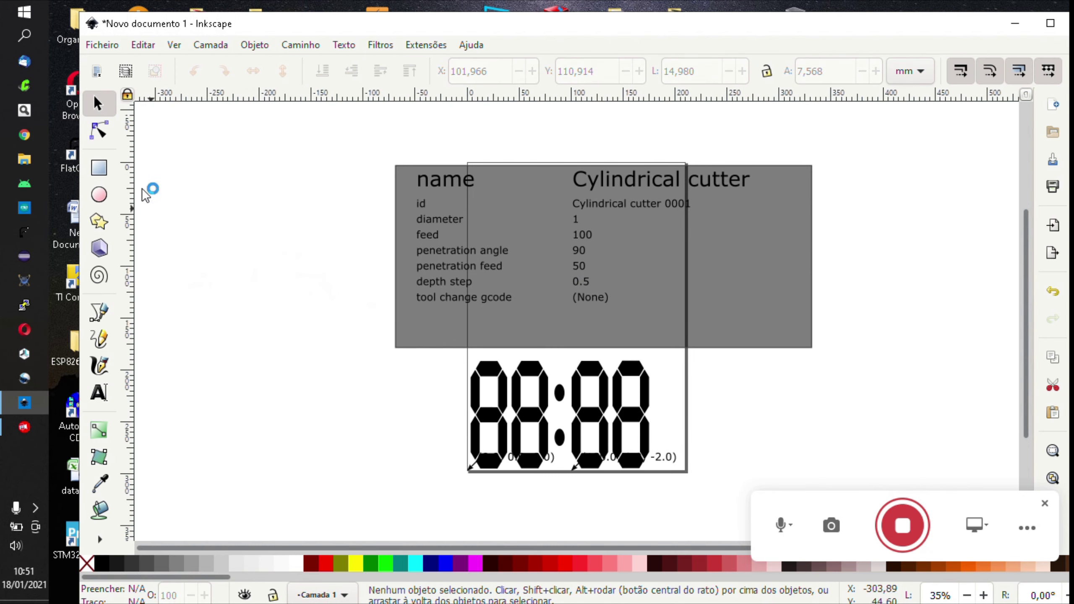
# Select the traced digits path and bring up its nodes with the Node tool
pyautogui.click(559, 399)
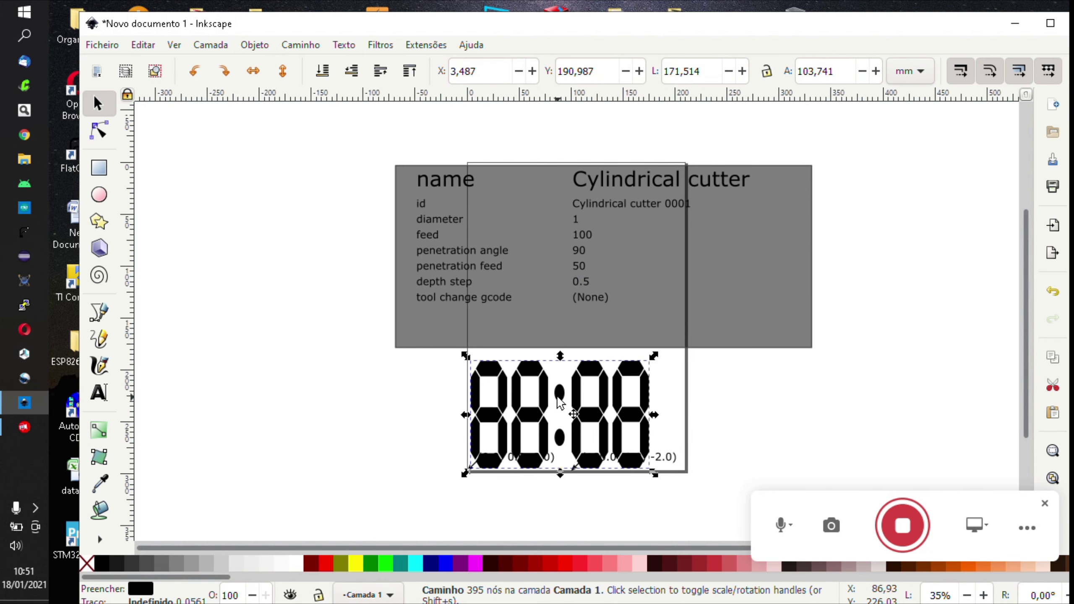
pyautogui.click(98, 131)
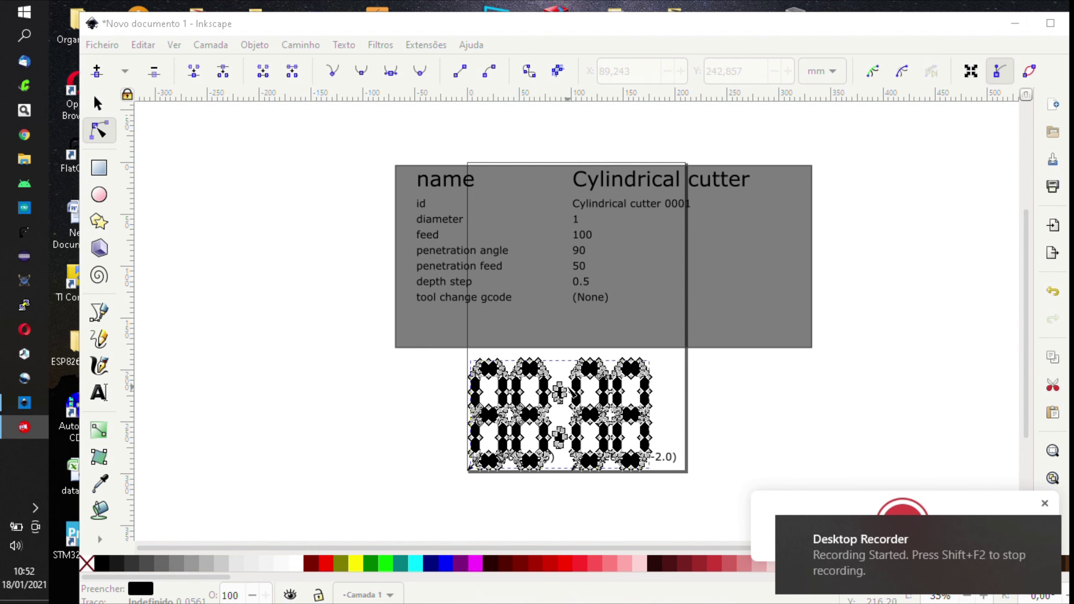
pyautogui.click(571, 413)
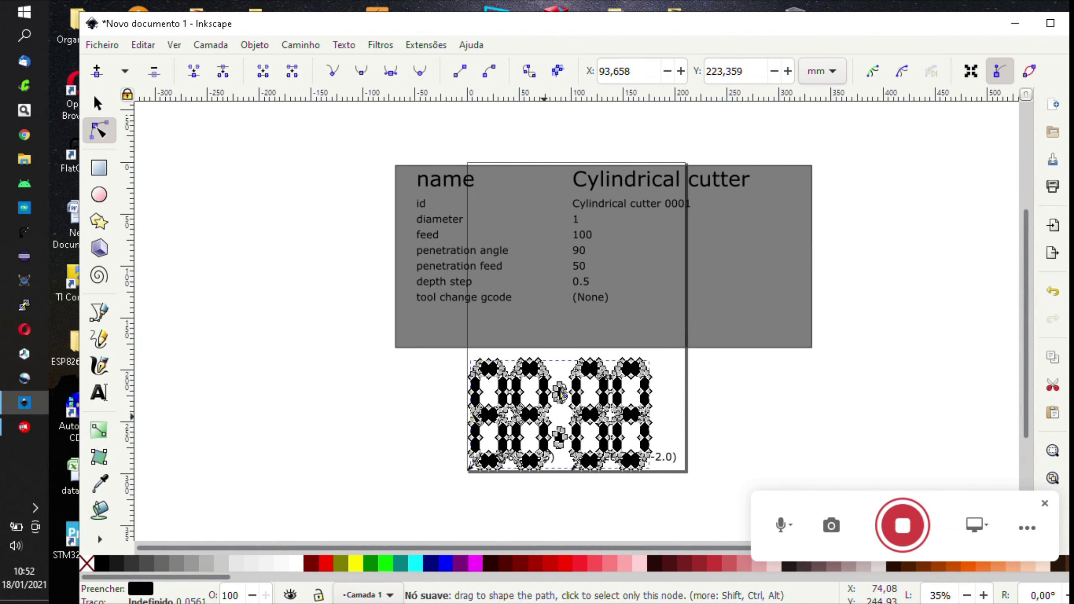
pyautogui.click(97, 106)
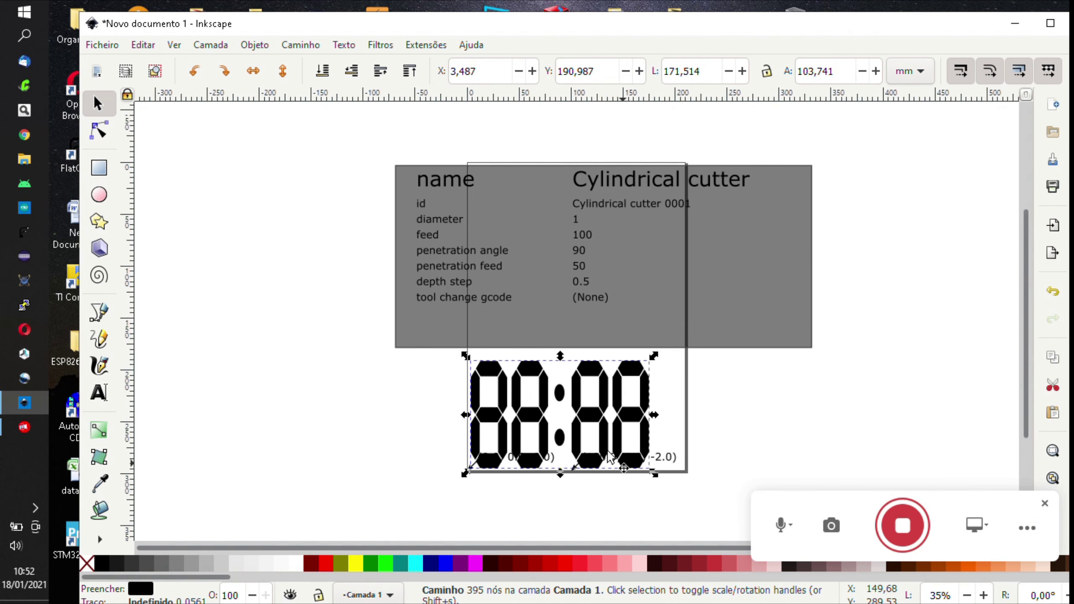
pyautogui.hotkey('shift', 's')
pyautogui.click(102, 129)
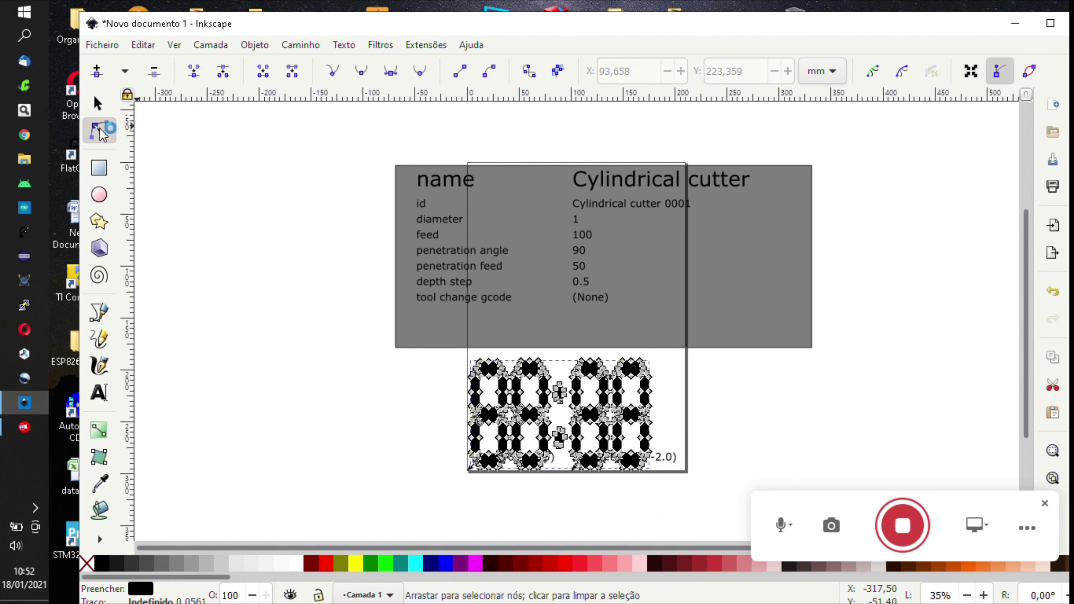
# Generate G-code from the digits with Gcodetools Path to Gcode, using file relogio.ngc with numeric suffix, folder f:\, 3 mm safe height and biarc tolerance 1
pyautogui.click(426, 46)
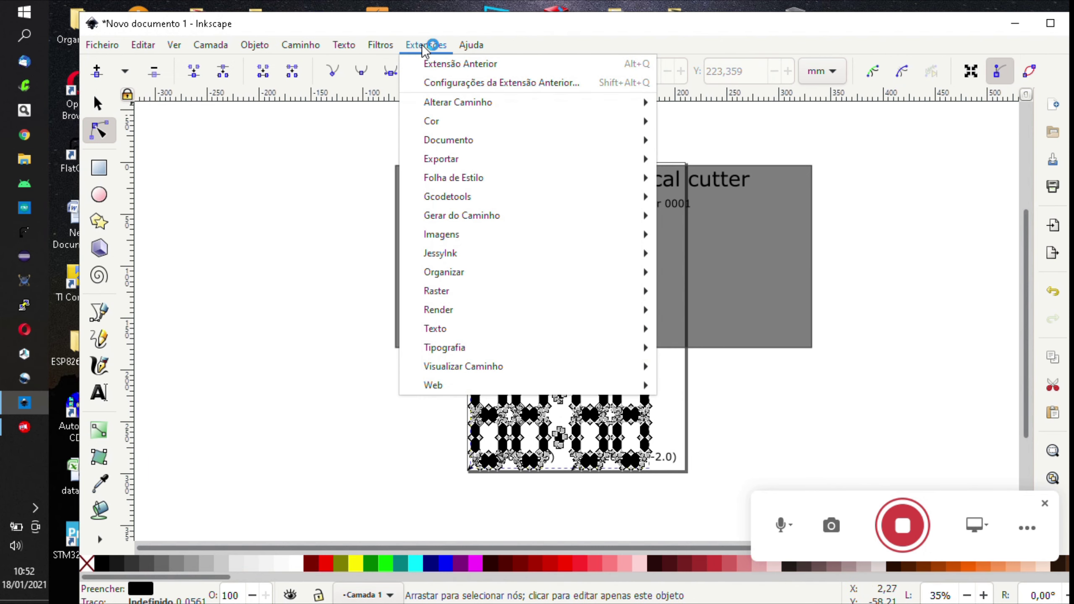
pyautogui.moveTo(565, 199)
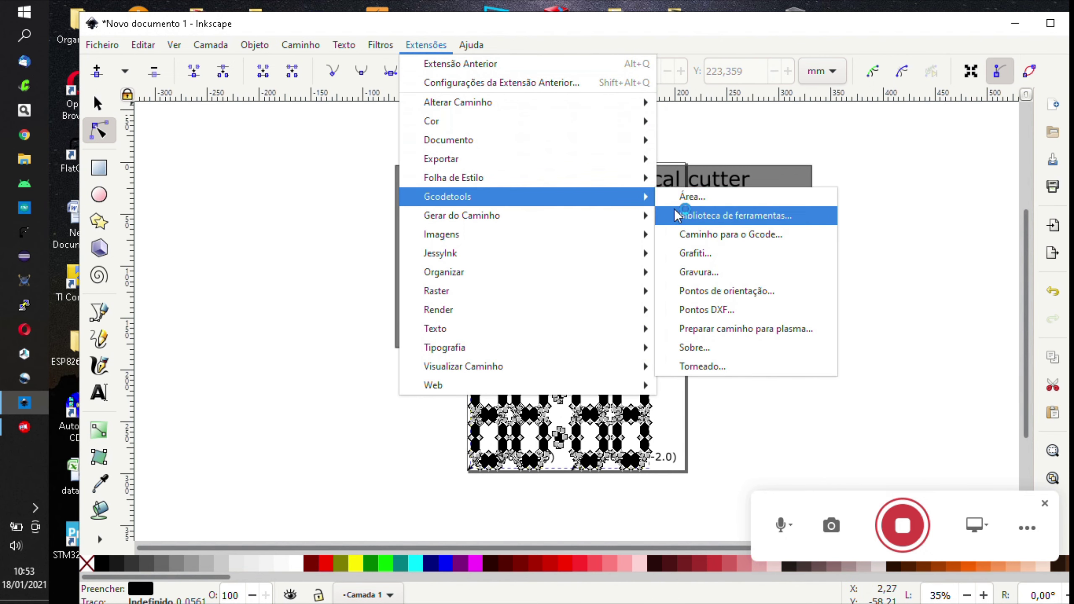
pyautogui.click(734, 236)
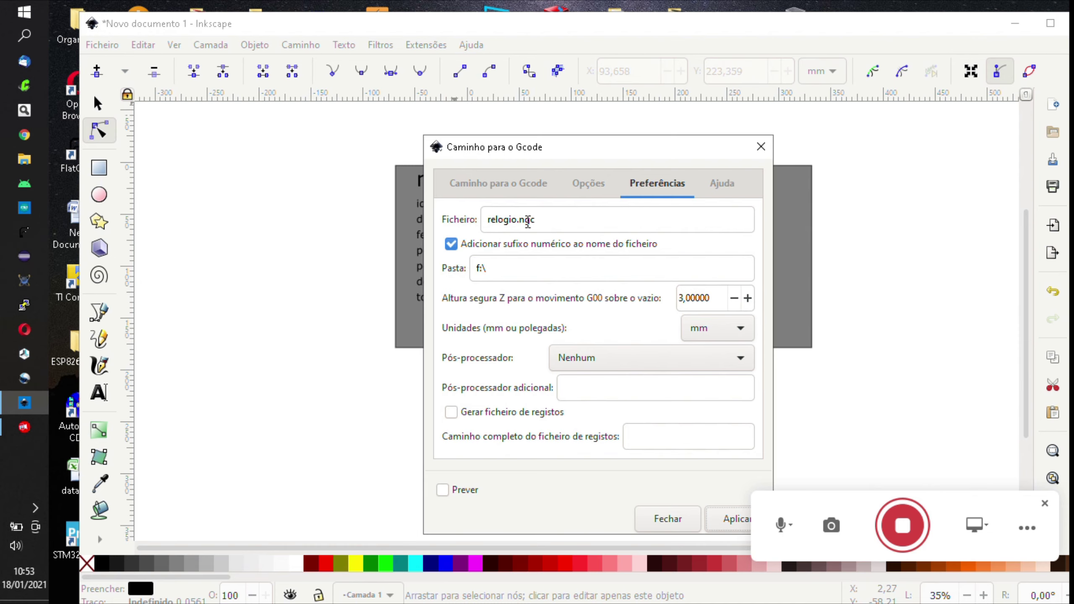
pyautogui.click(518, 219)
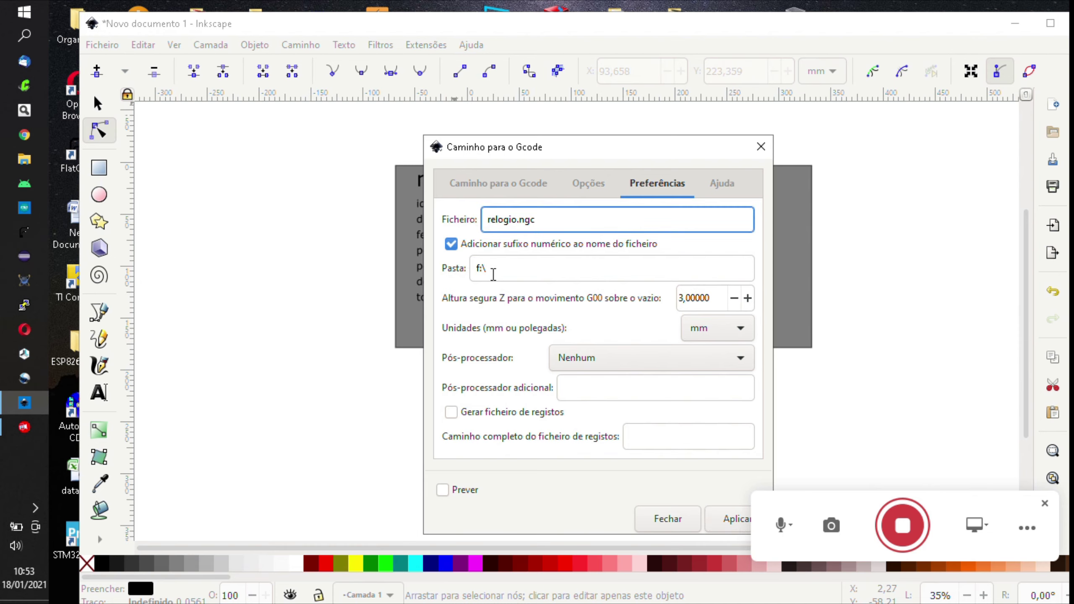
pyautogui.click(495, 272)
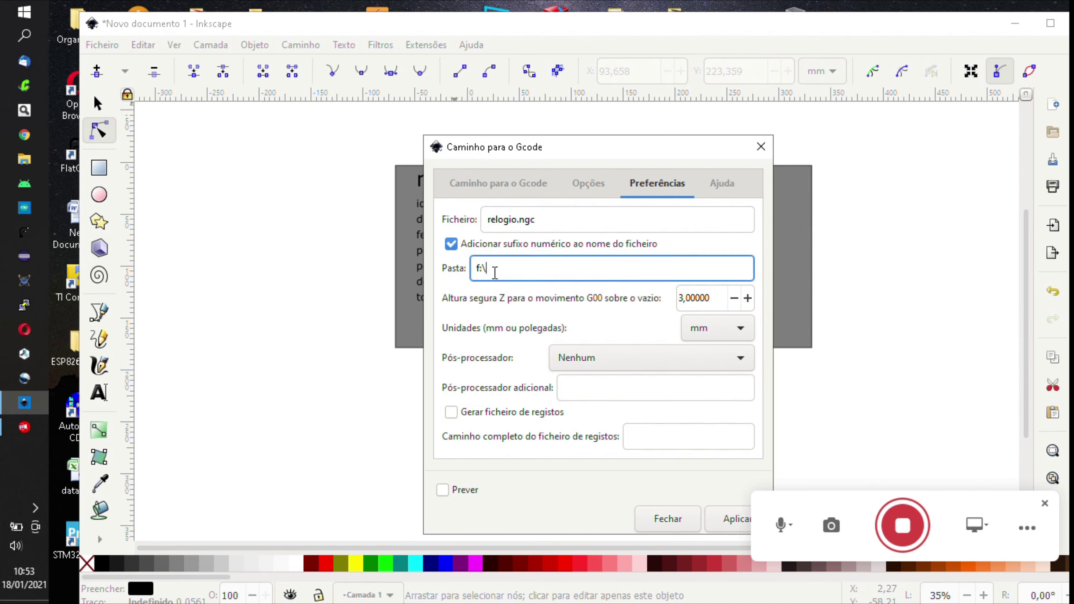
pyautogui.click(484, 184)
pyautogui.click(736, 521)
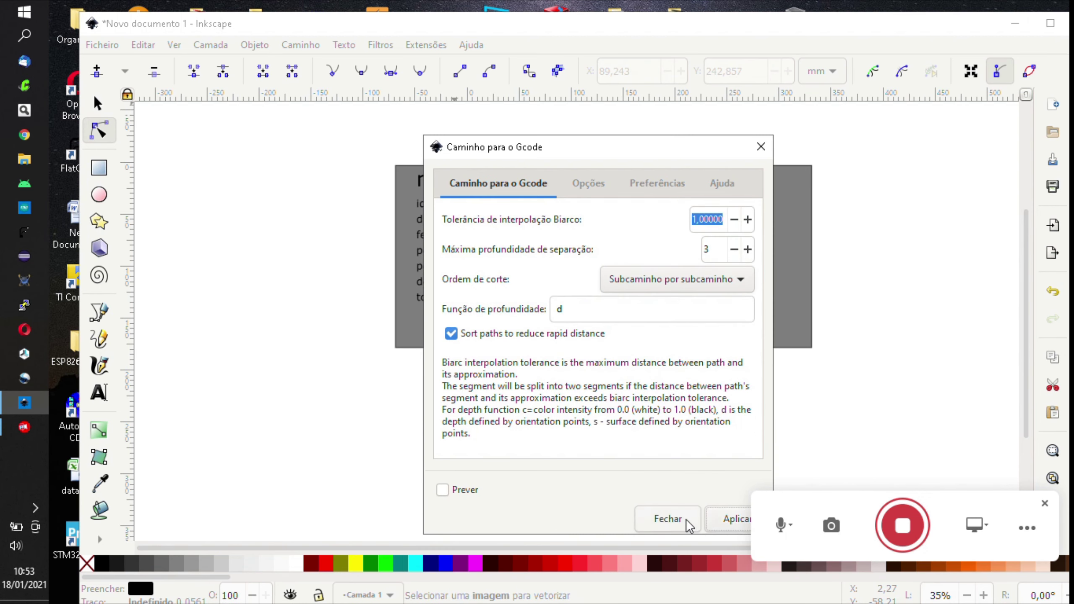
pyautogui.click(668, 520)
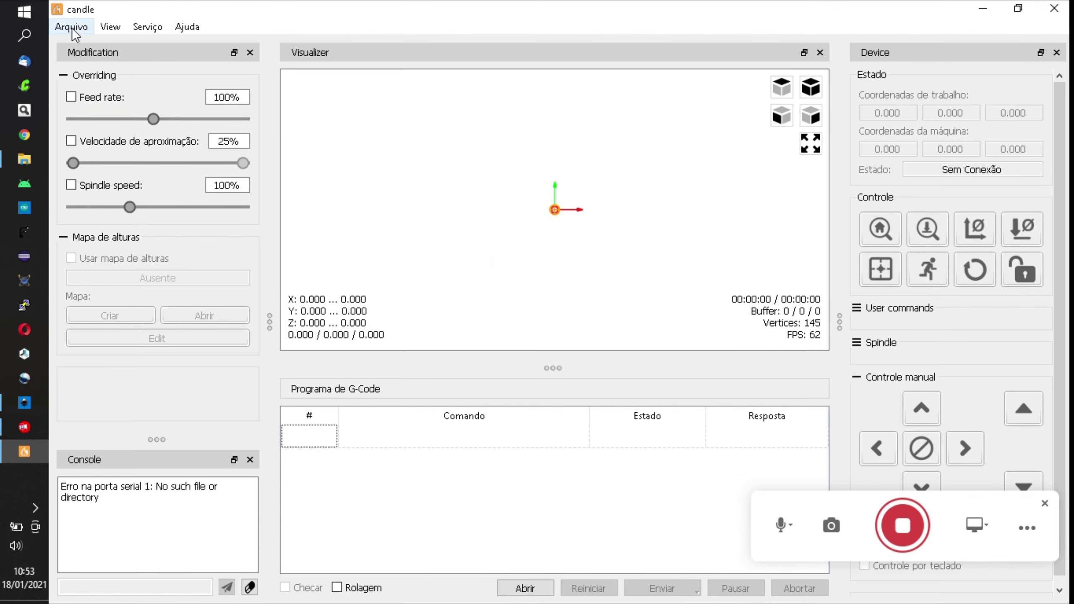
# In Candle, open relogio_0008.ngc from the LENOVO (F:) drive with all file types listed
pyautogui.click(72, 27)
pyautogui.click(90, 62)
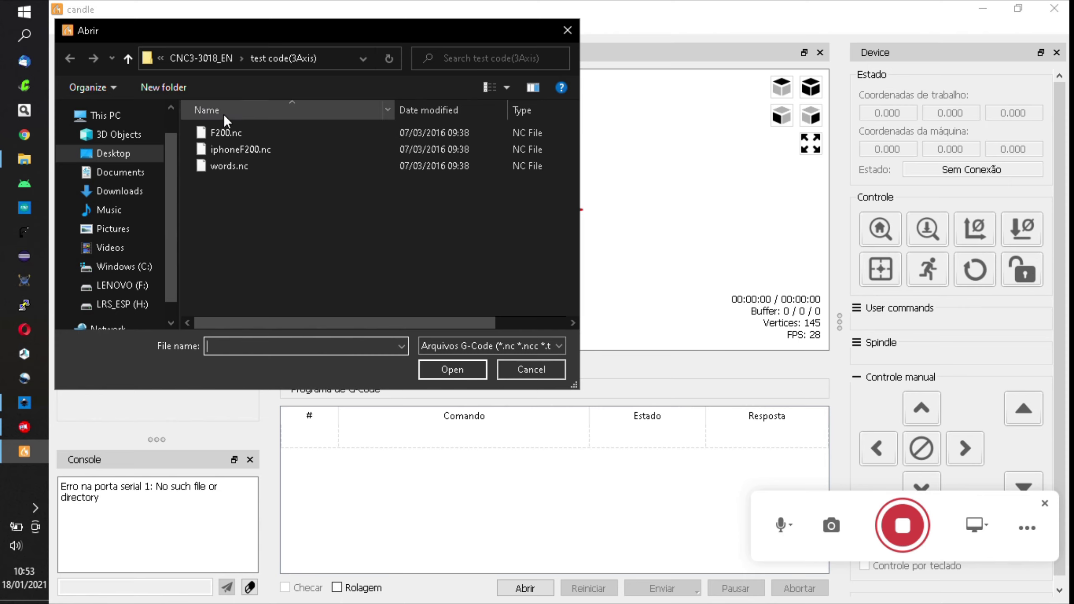
pyautogui.click(137, 274)
pyautogui.click(138, 285)
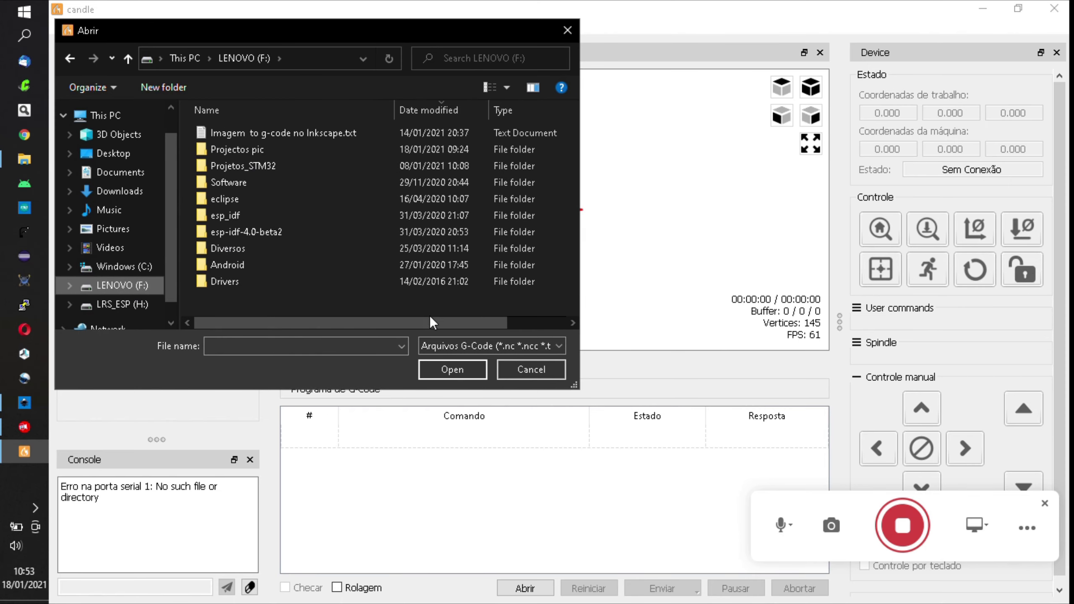
pyautogui.click(463, 345)
pyautogui.click(457, 370)
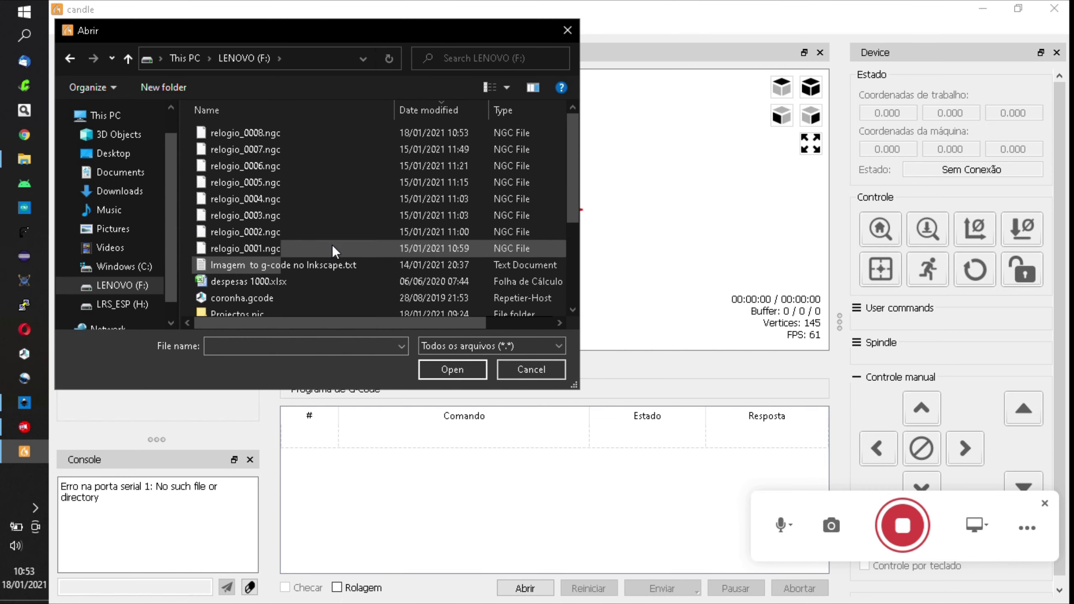
pyautogui.click(262, 132)
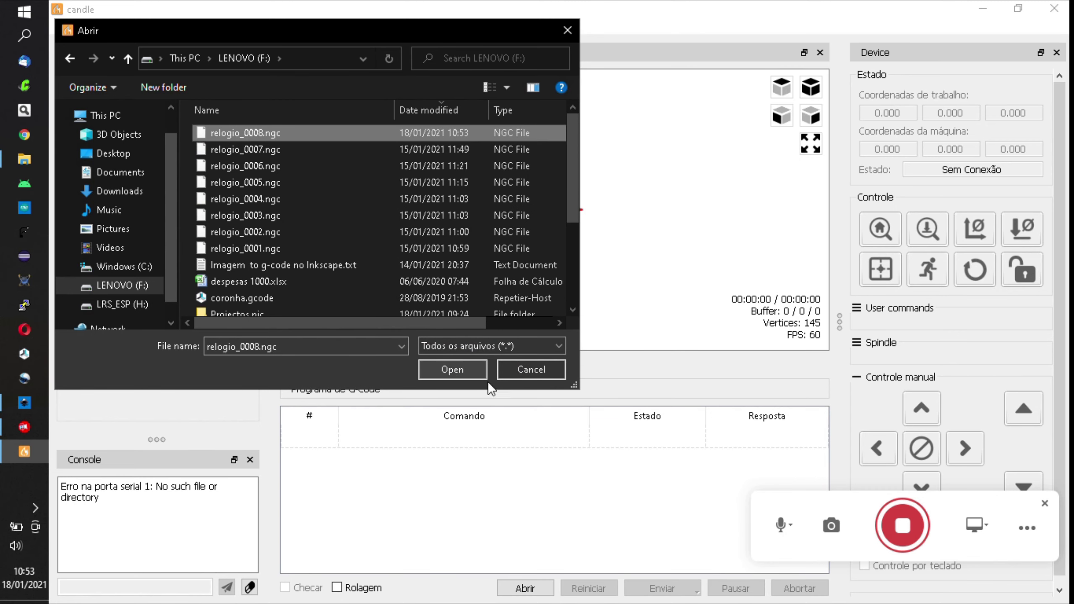
pyautogui.click(447, 368)
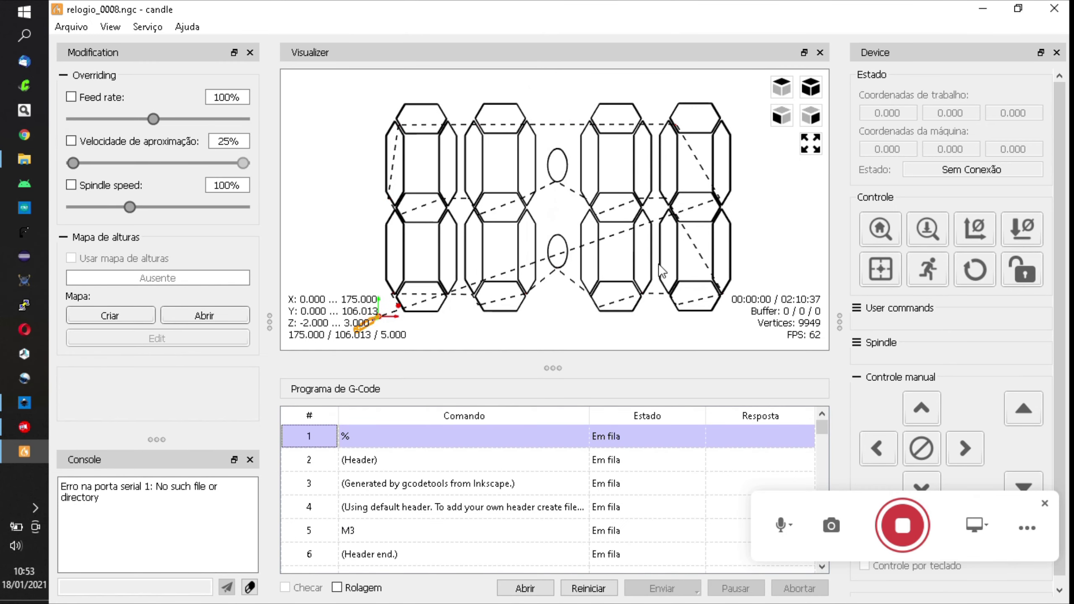